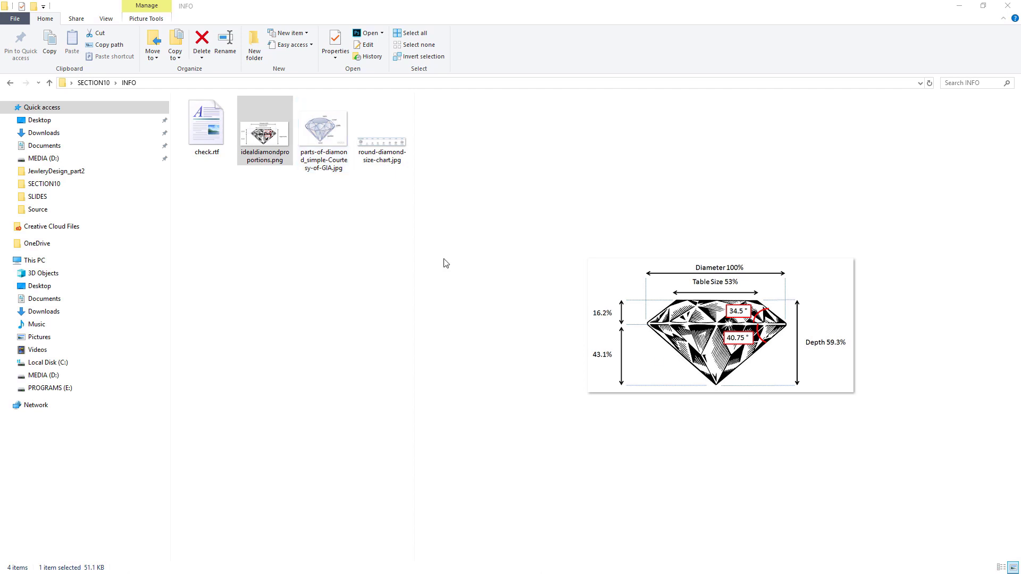
Step: Preview idealdiamondproportions.png and parts-of-diamond_simple-Courtesy-of-GIA.jpg in the INFO folder's preview pane
click(343, 154)
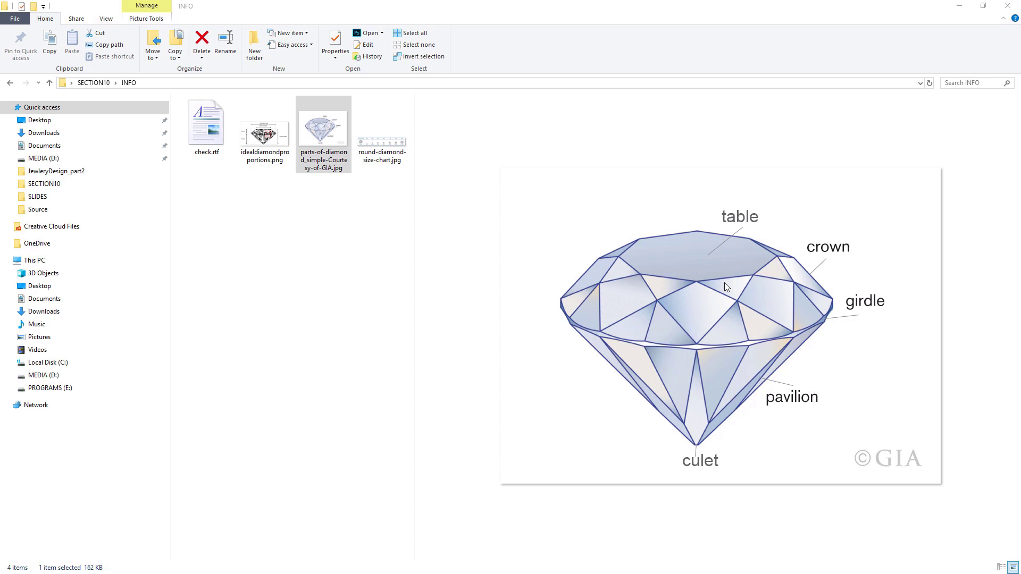
click(267, 139)
click(312, 137)
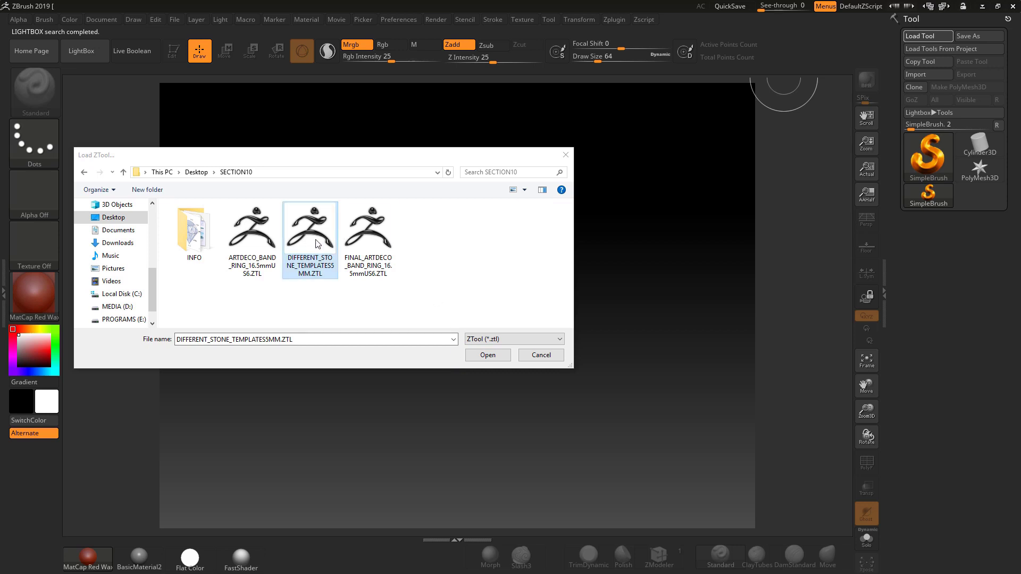
Step: Load DIFFERENT_STONE_TEMPLATES5MM.ZTL, place the round stone on the canvas in Edit mode, and return to Explorer
click(485, 355)
drag(467, 269, 200, 79)
key(t)
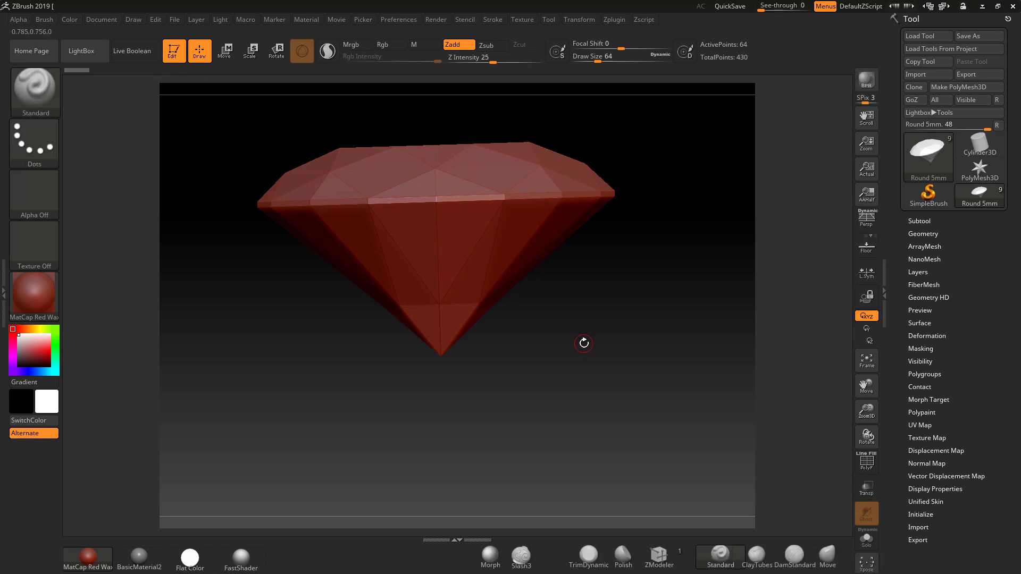
drag(584, 342, 580, 351)
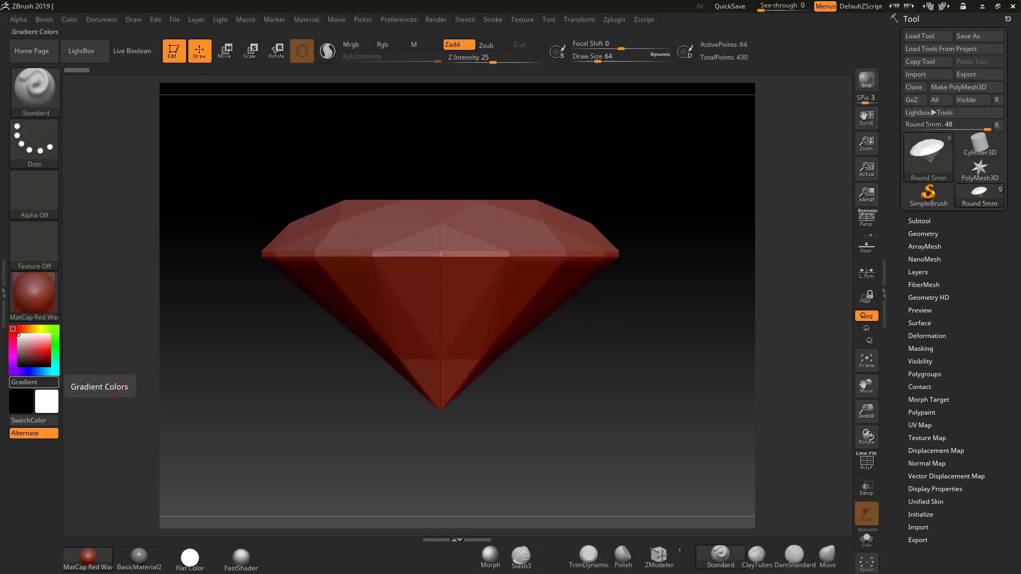
key(alt+Tab)
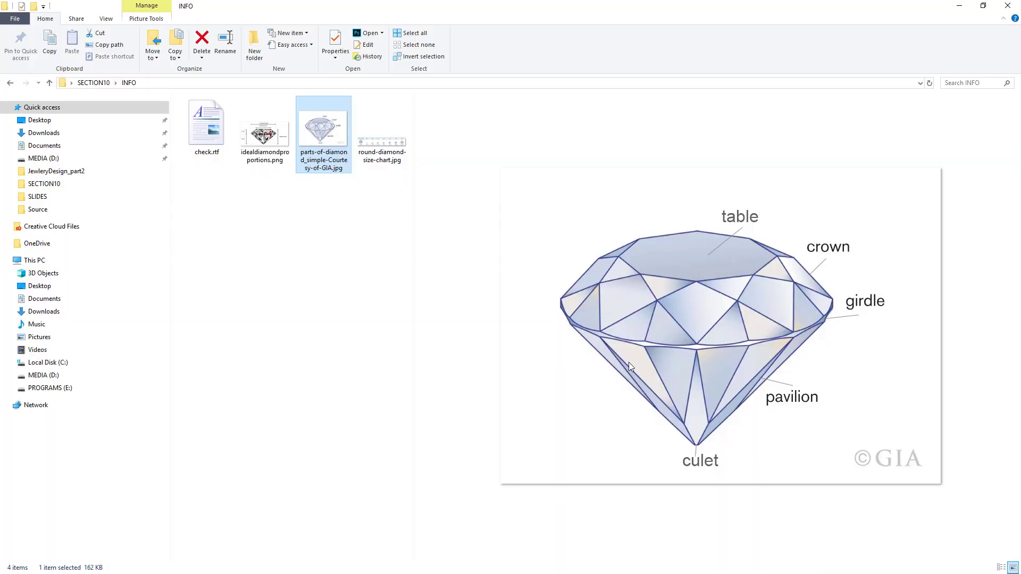
click(265, 142)
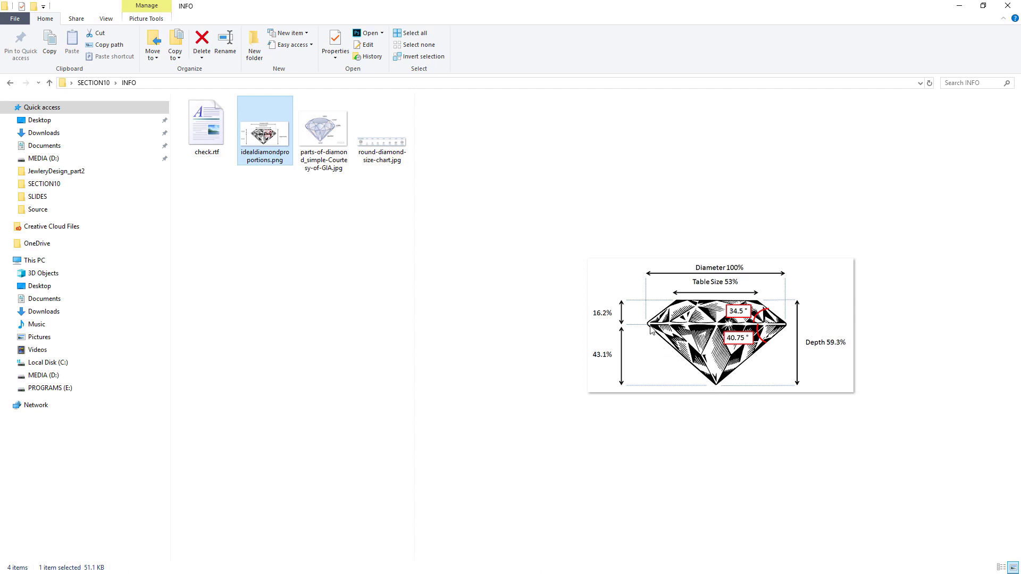
click(310, 161)
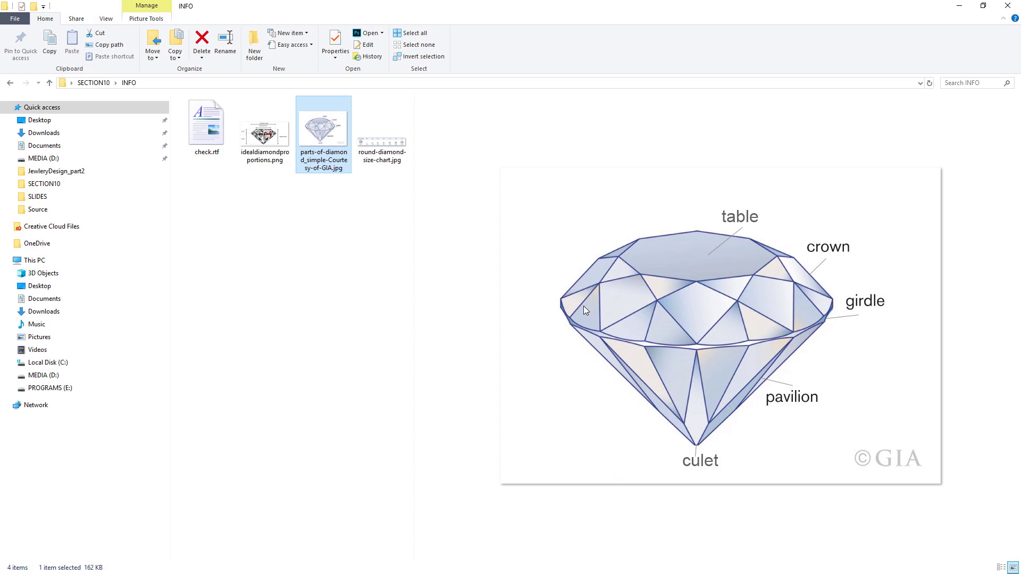
Step: Preview idealdiamondproportions.png showing the table, crown, pavilion and depth percentages
click(269, 145)
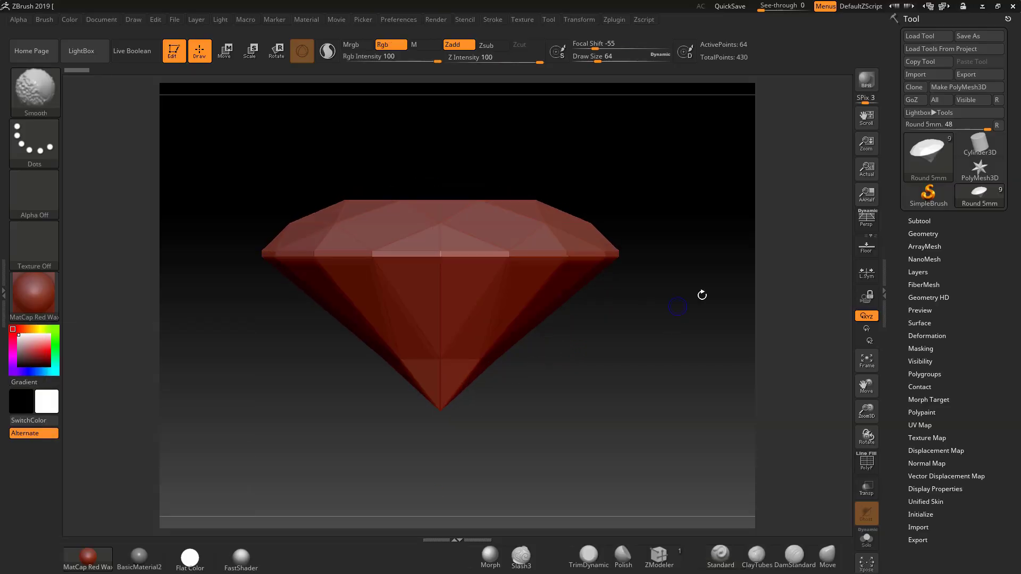
Step: Use Scale Master to read the round stone's size and resize it to 6 mm in X
shift+drag(698, 177, 689, 238)
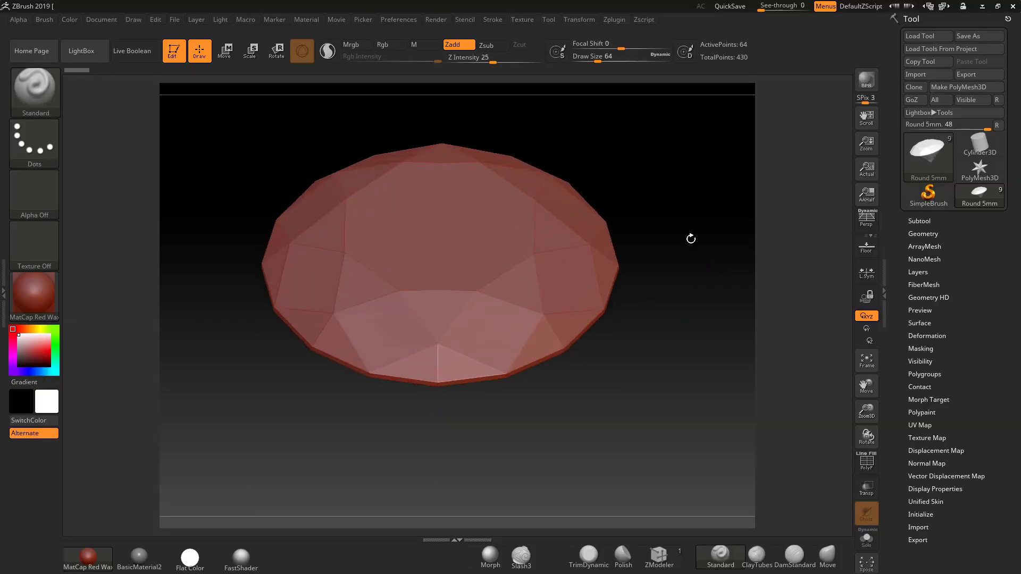
click(614, 20)
click(636, 192)
click(654, 312)
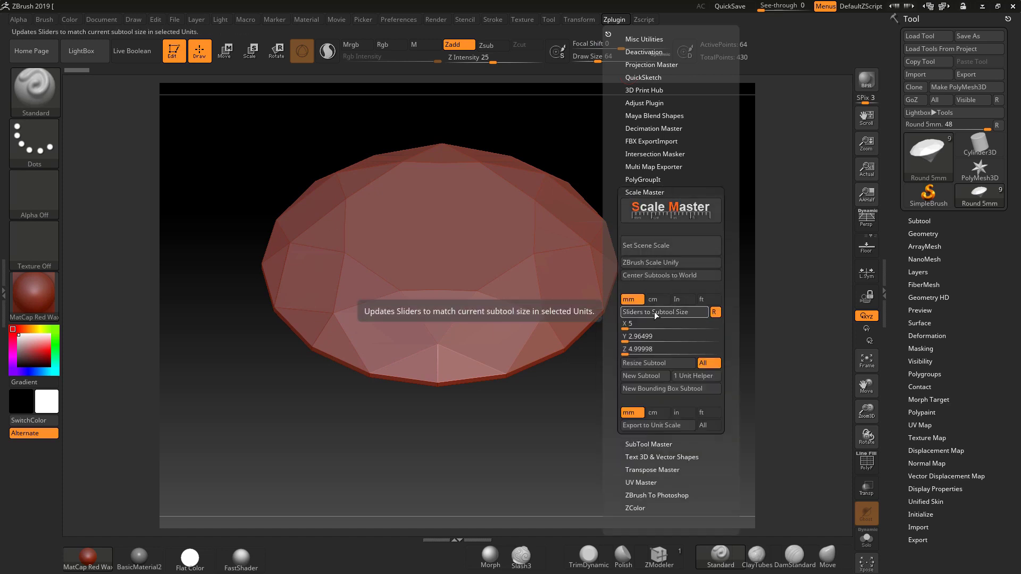
click(630, 324)
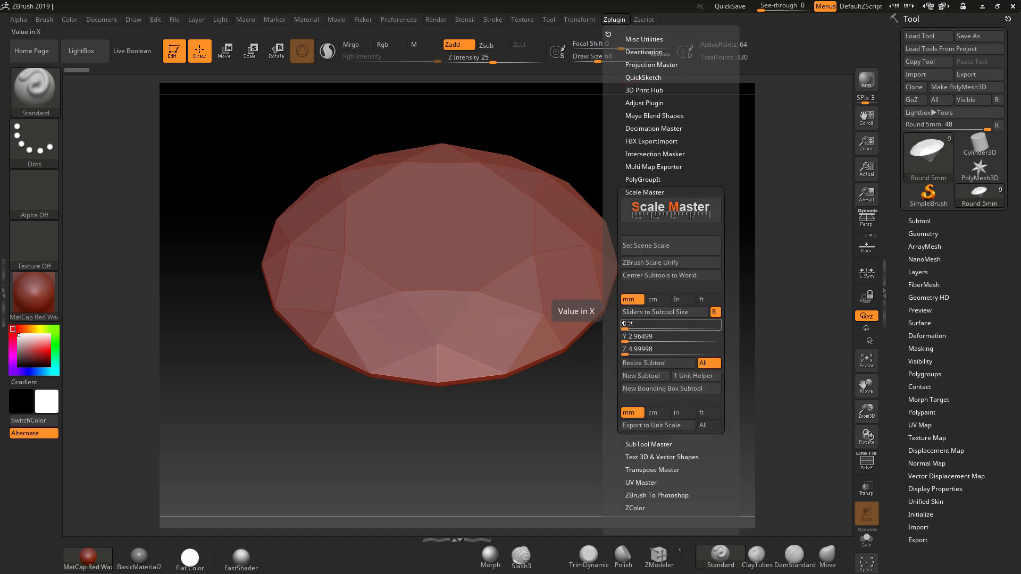
text(5)
key(Return)
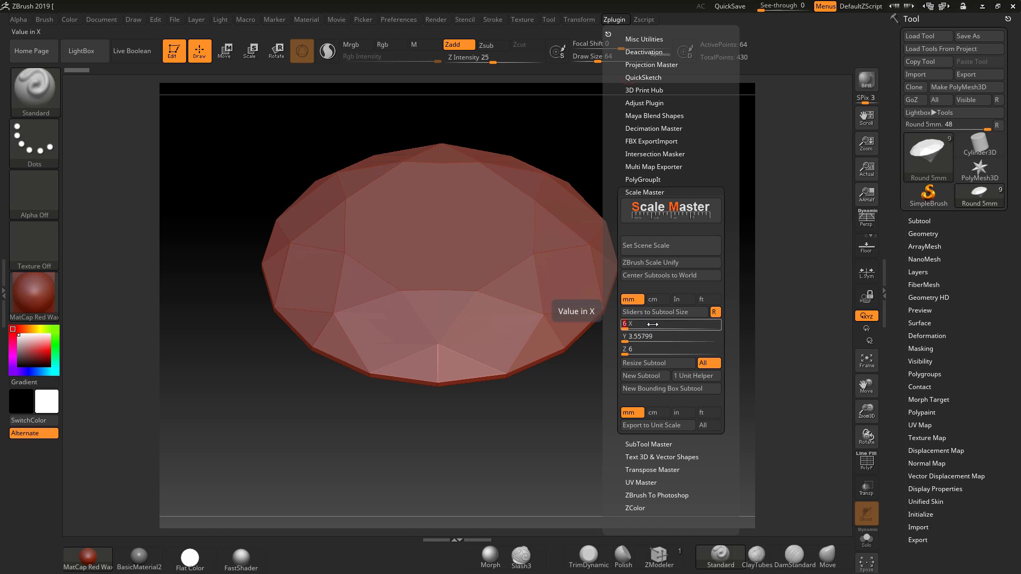
click(646, 363)
key(ctrl+z)
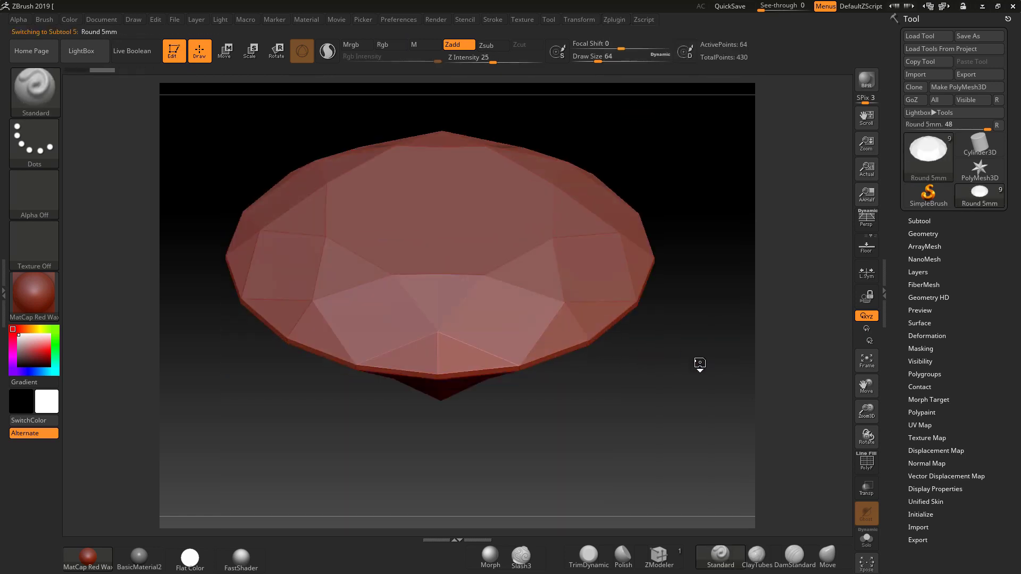
Step: Expand the MEASUREMENTS subtool folder and make its guide blocks visible beside the round stone
click(925, 221)
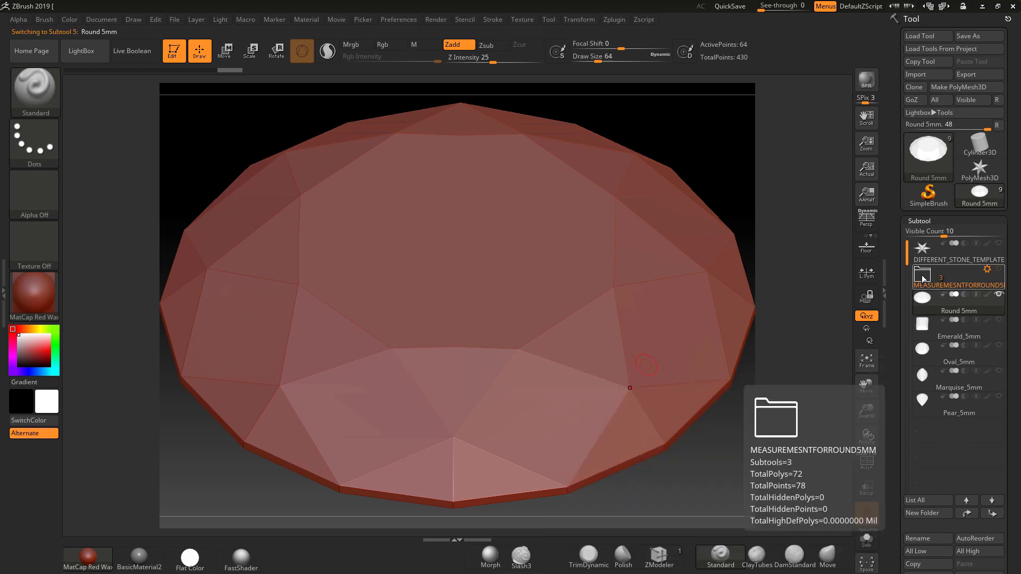
click(923, 275)
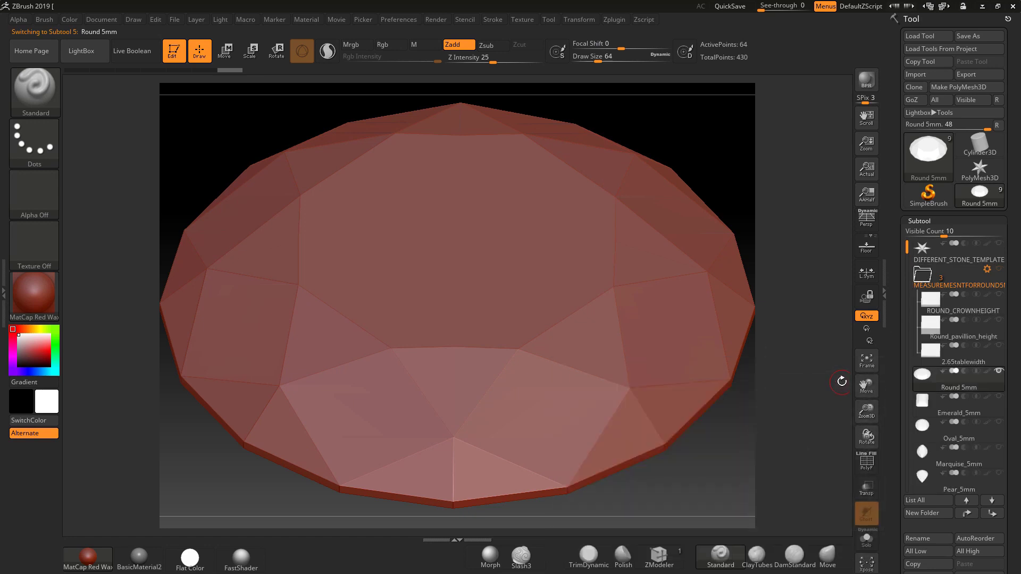
drag(842, 380, 830, 343)
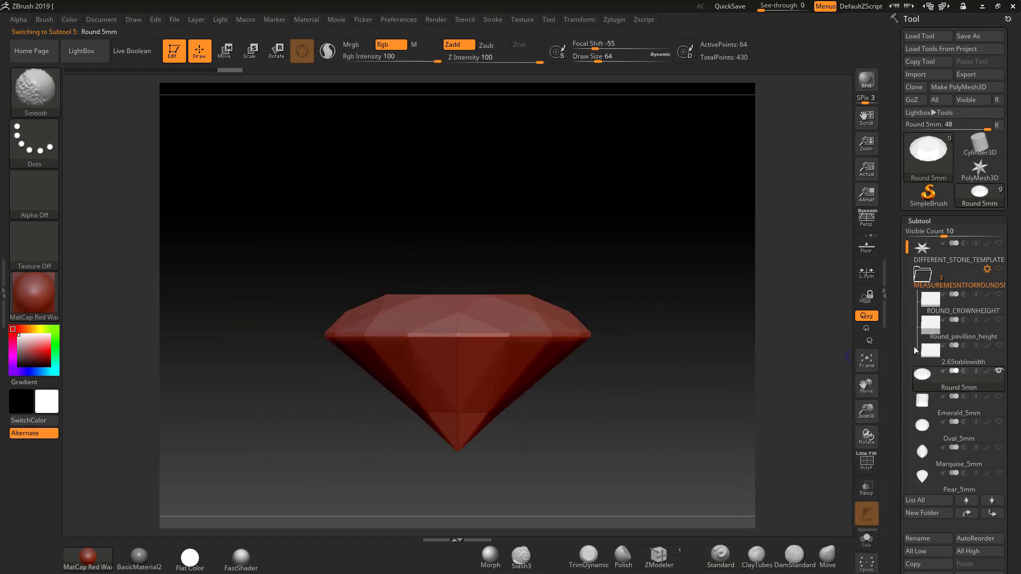
click(1000, 295)
drag(644, 298, 633, 353)
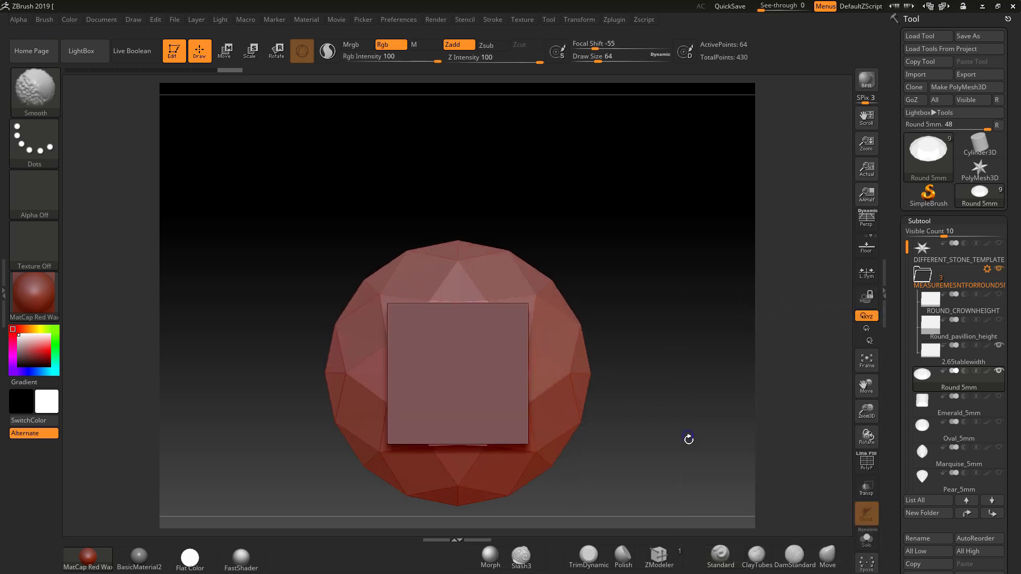
drag(687, 440, 684, 304)
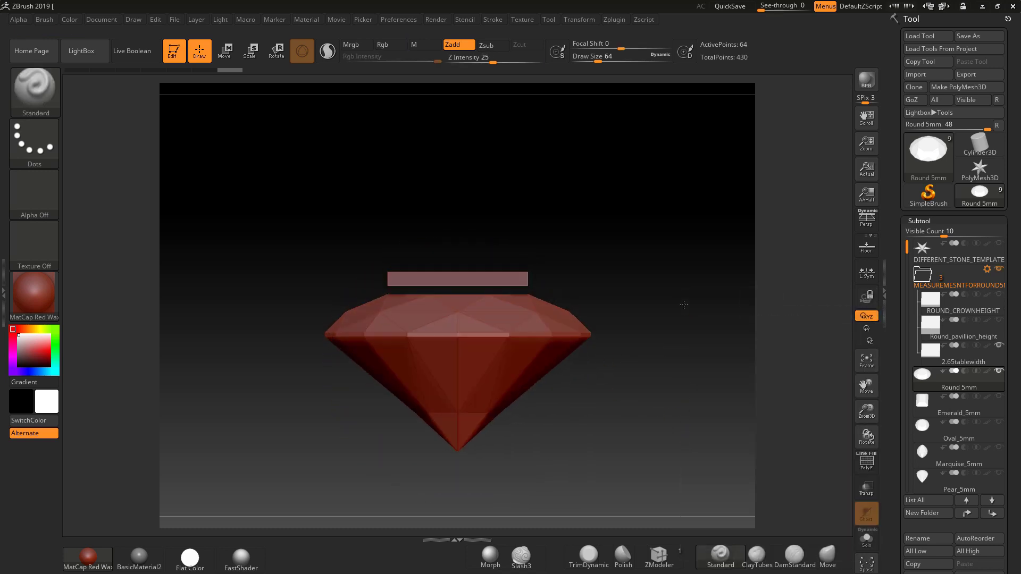
Step: Turn on Transp and check the pavilion height, 2.65 table width and crown height blocks
click(931, 322)
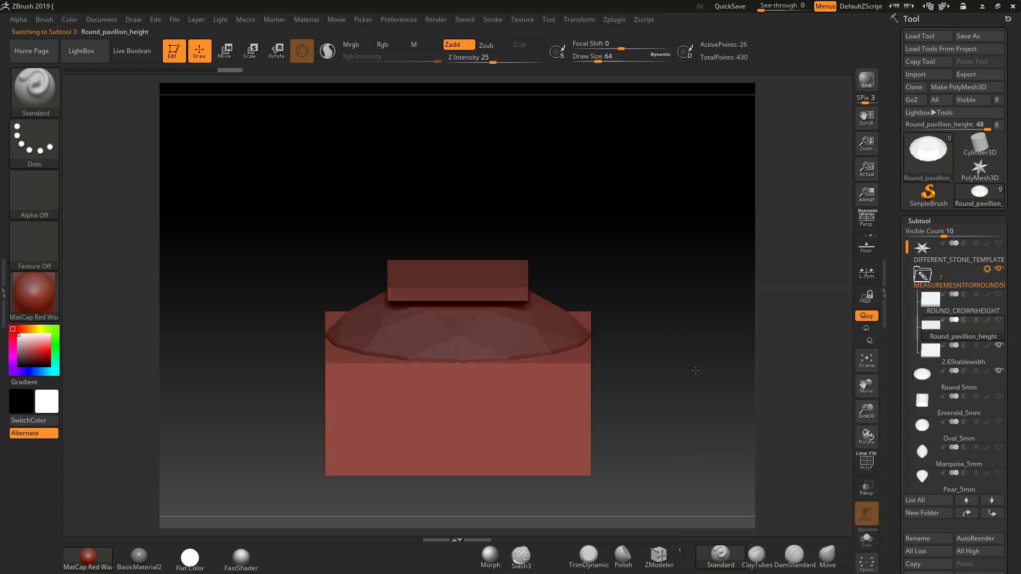
key(shift)
click(866, 488)
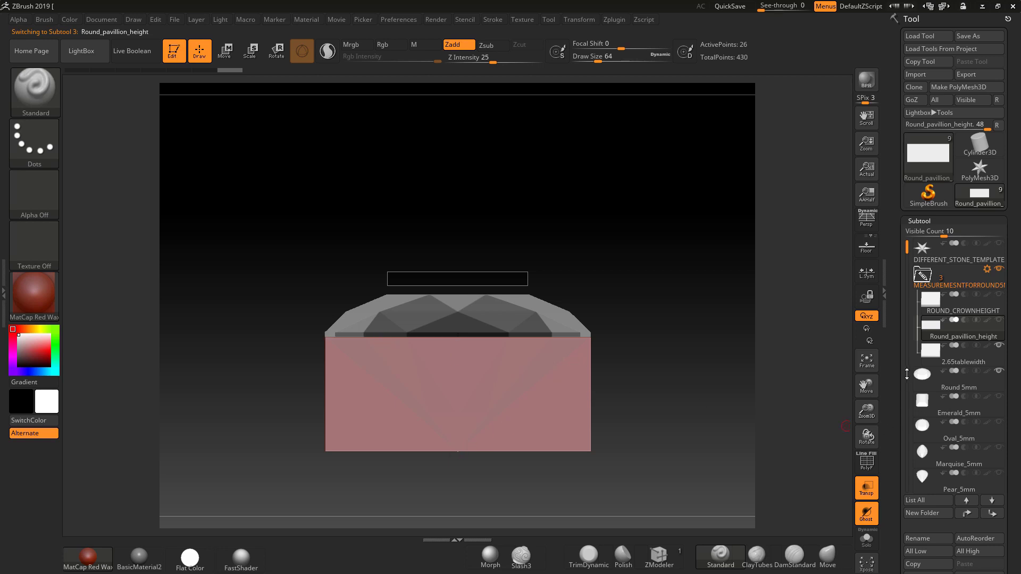
click(933, 352)
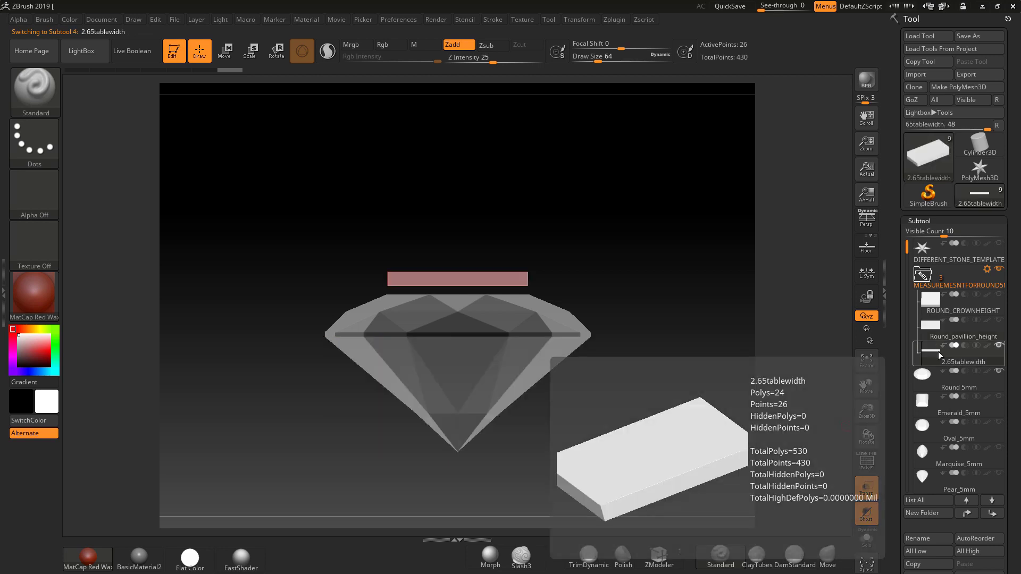
click(939, 301)
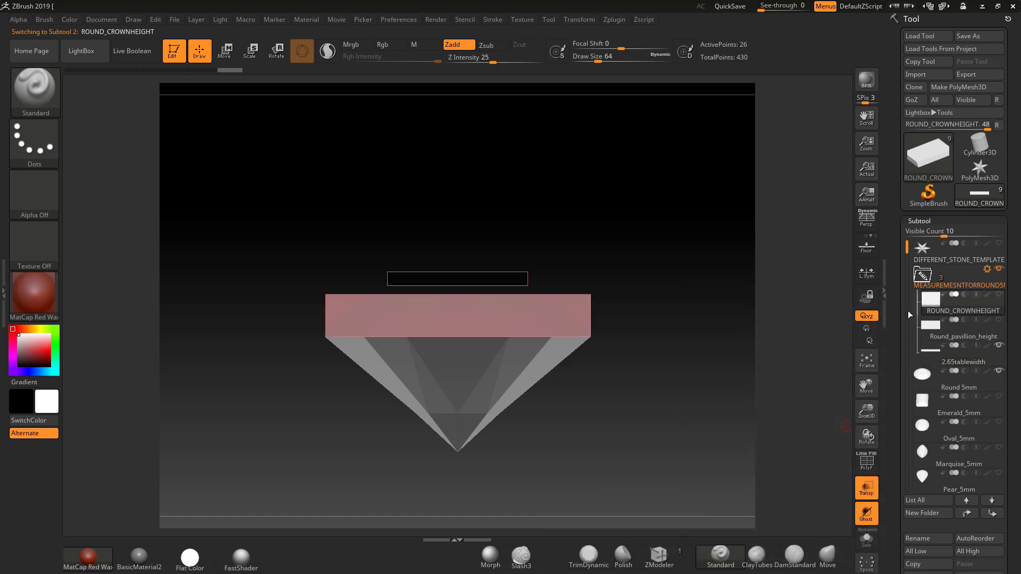
mouse_move(659, 344)
mouse_down()
mouse_move(665, 373)
mouse_move(695, 324)
mouse_up()
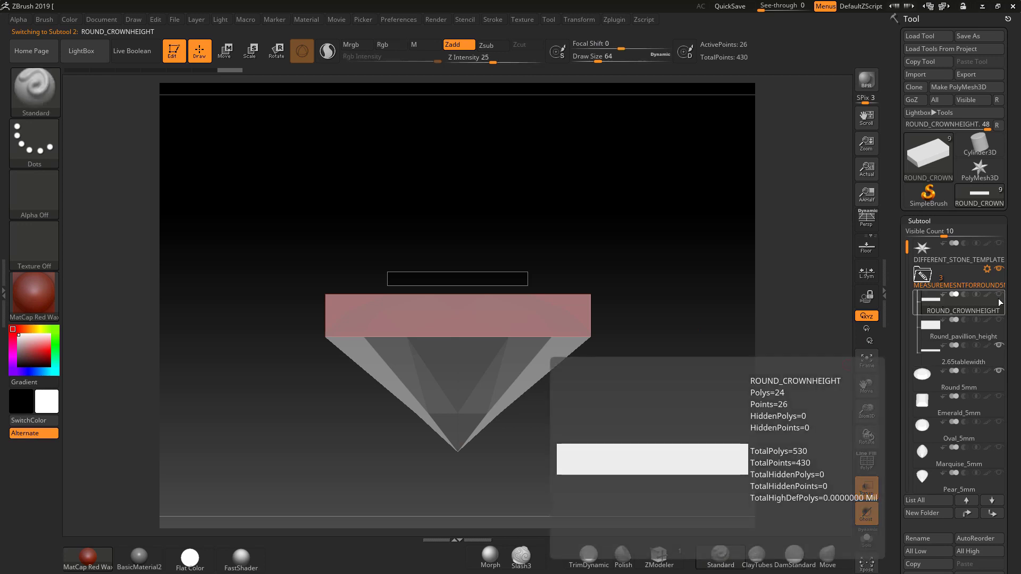
Step: Select the Round 5mm stone, show its PolyF wireframe, and mask the gem
click(937, 481)
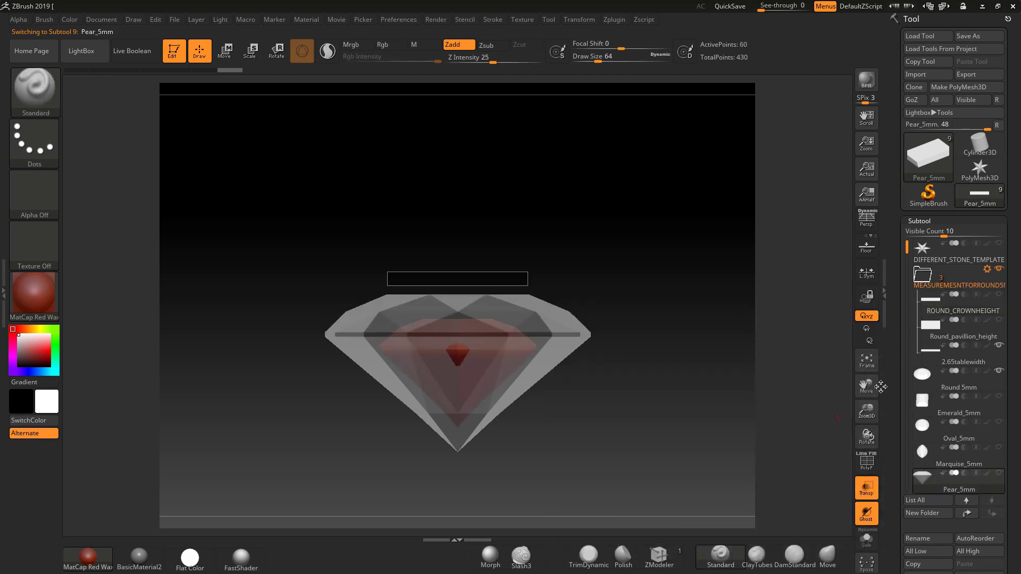
click(921, 375)
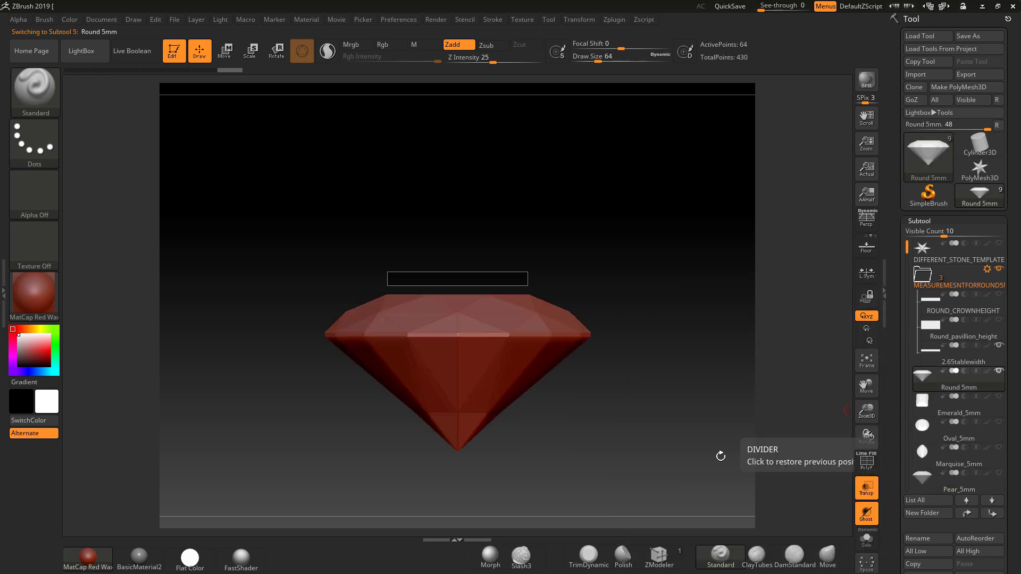
alt+drag(542, 486, 532, 435)
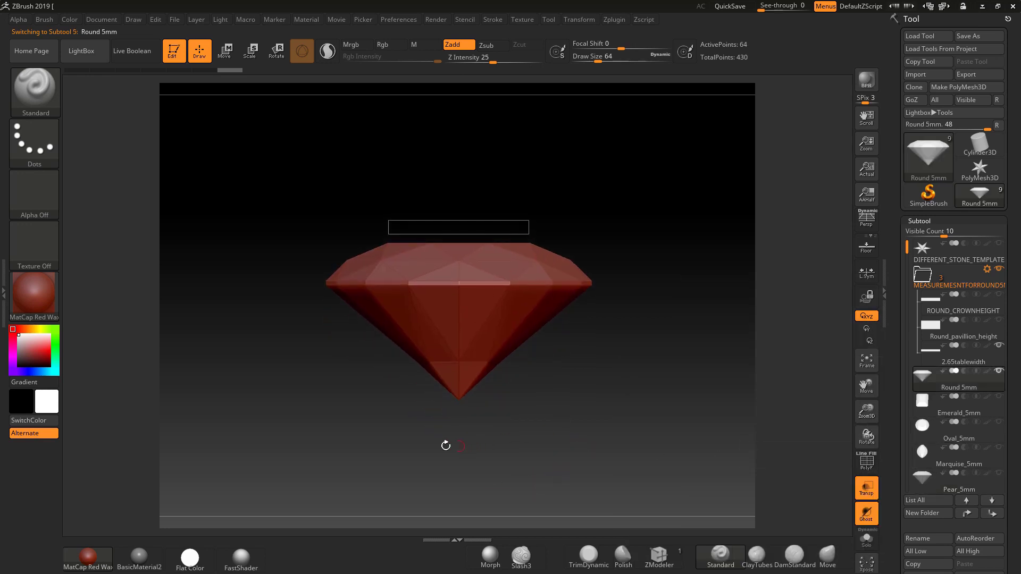
ctrl+drag(398, 455, 550, 351)
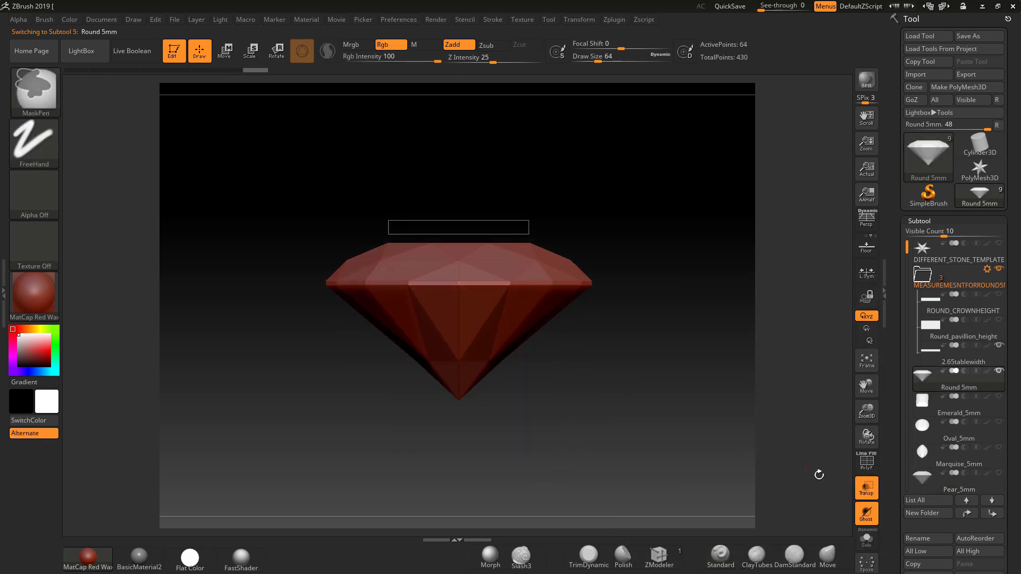
click(866, 462)
ctrl+drag(382, 468, 572, 342)
ctrl+drag(346, 484, 397, 456)
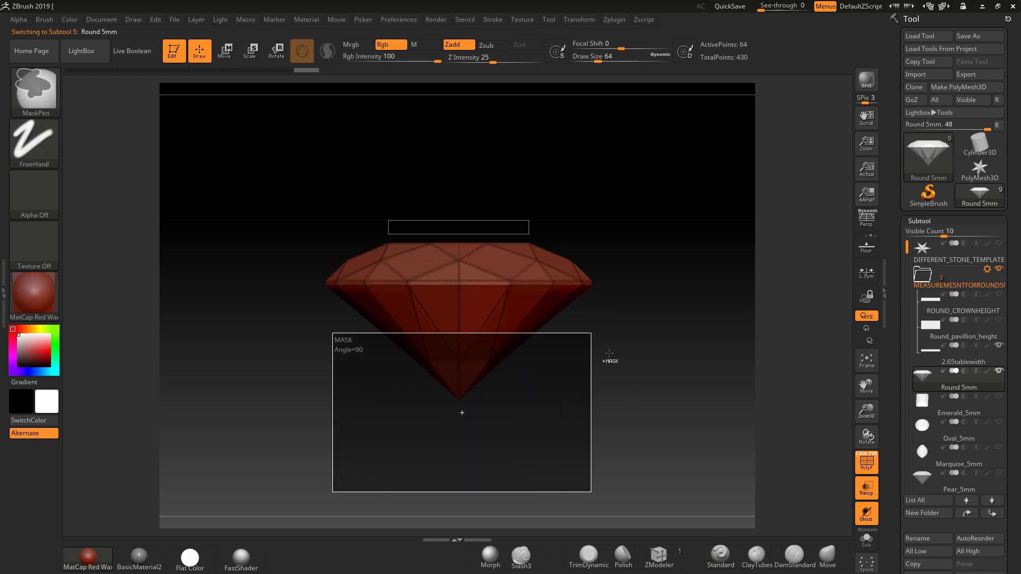
ctrl+click(634, 376)
Step: Lower the gem's pavilion tip with Transpose Move, then redo the mask
key(w)
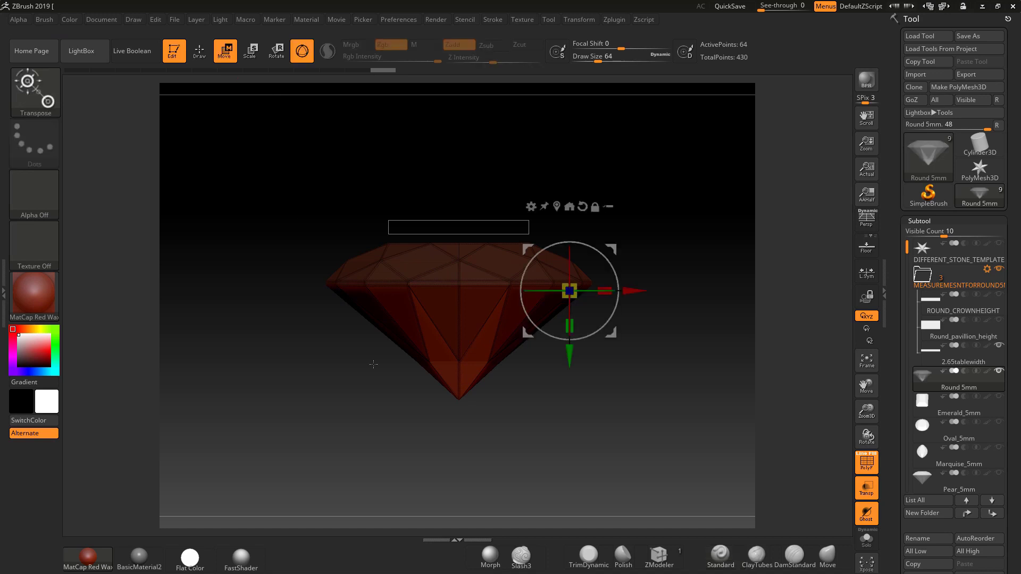
click(557, 206)
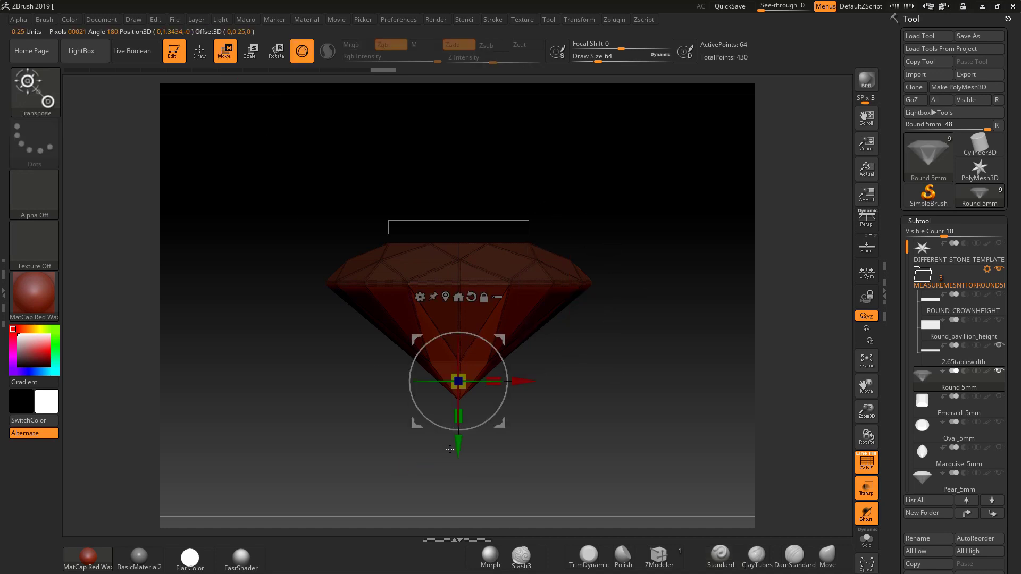
drag(456, 446, 456, 490)
mouse_move(297, 181)
ctrl+mouse_down()
mouse_move(606, 230)
mouse_move(632, 272)
ctrl+mouse_up()
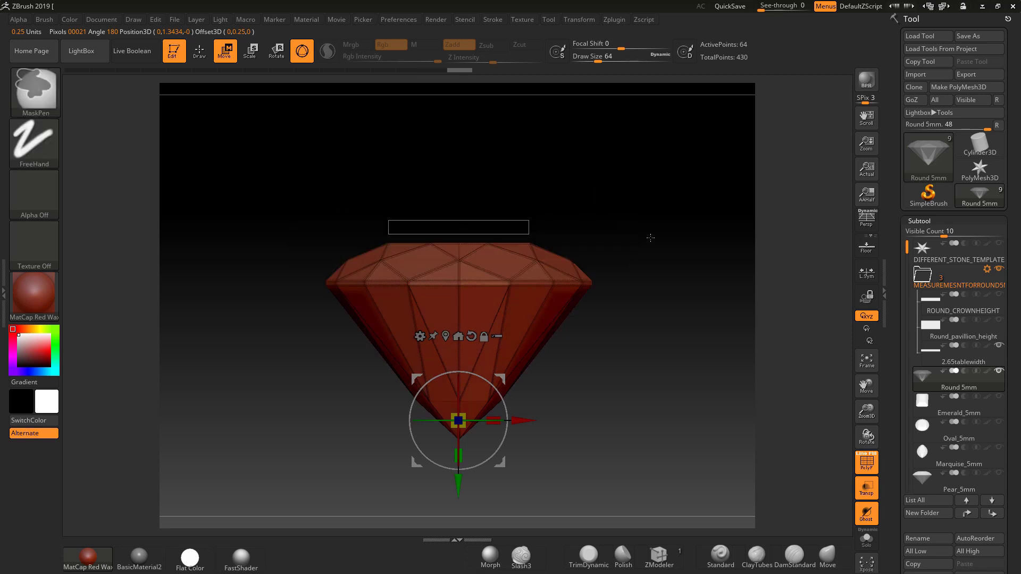
ctrl+click(514, 193)
ctrl+click(260, 169)
Step: Mask the pavilion and nudge the crown and unmasked part vertically with Transpose
ctrl+drag(243, 151, 686, 281)
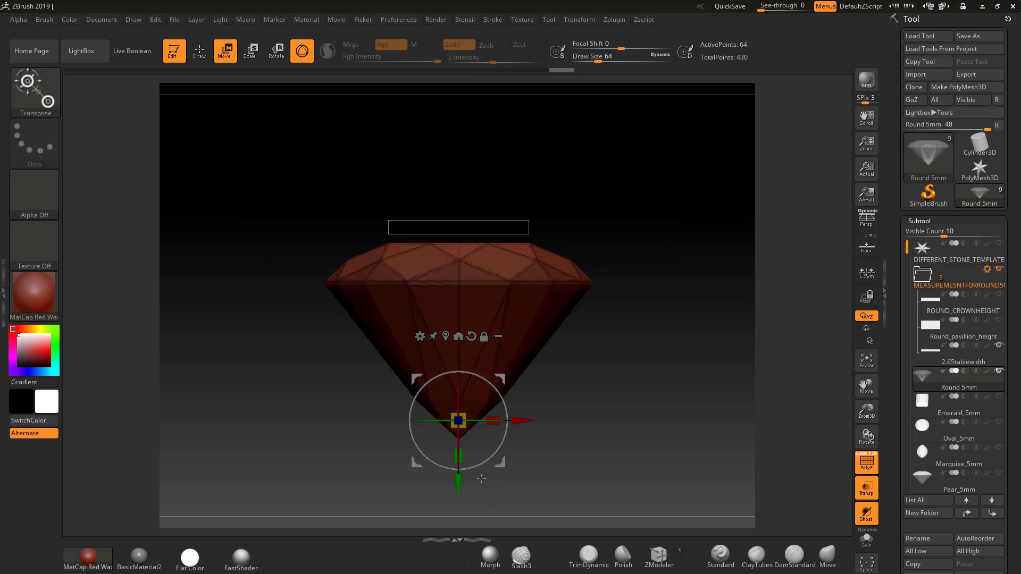
drag(459, 485, 458, 479)
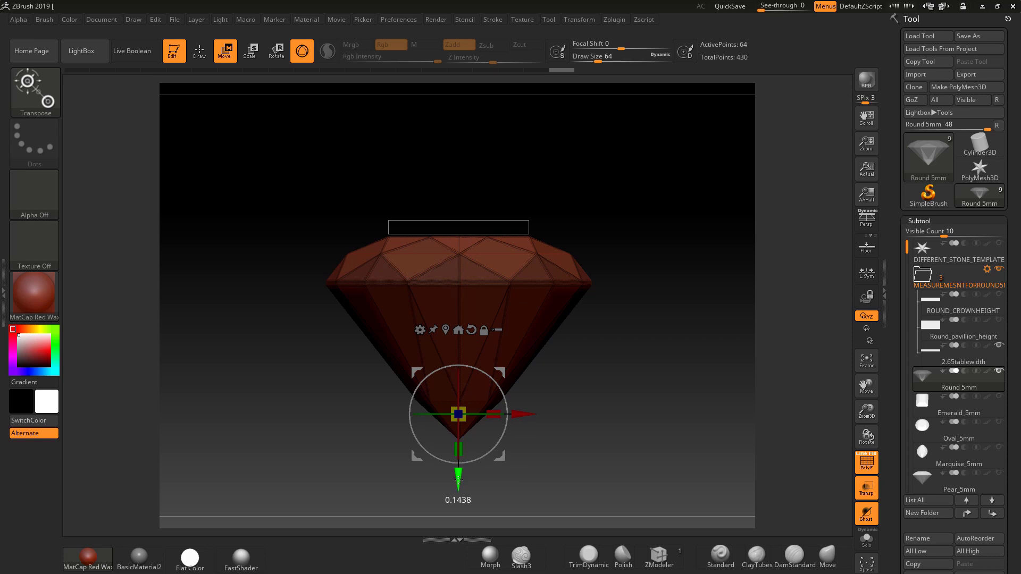
drag(458, 479, 459, 485)
ctrl+drag(263, 152, 364, 231)
ctrl+drag(338, 163, 584, 247)
ctrl+click(669, 266)
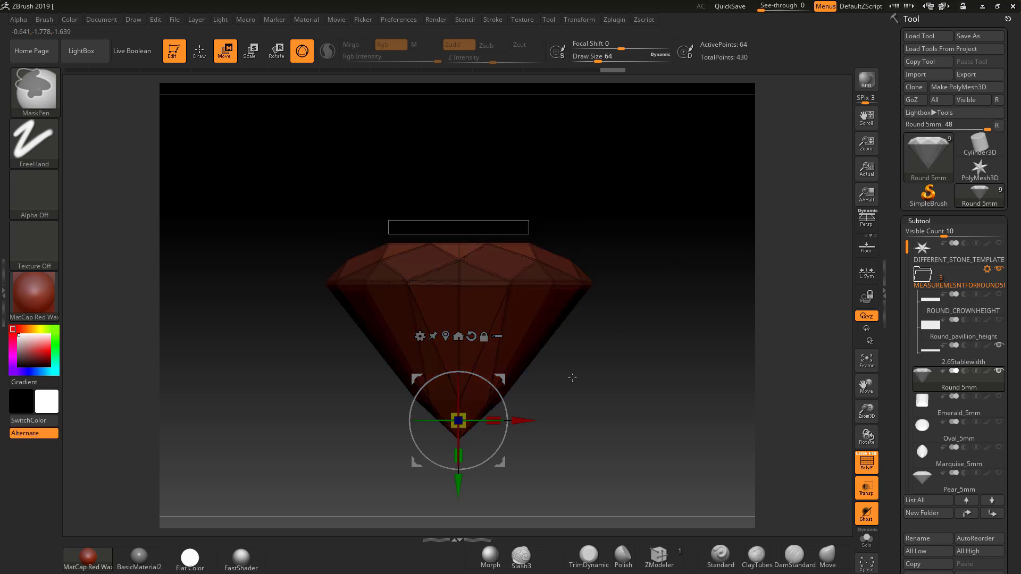
drag(458, 489, 456, 481)
Step: Turn off the gem's PolyF wireframe and view it from above
drag(569, 420, 586, 472)
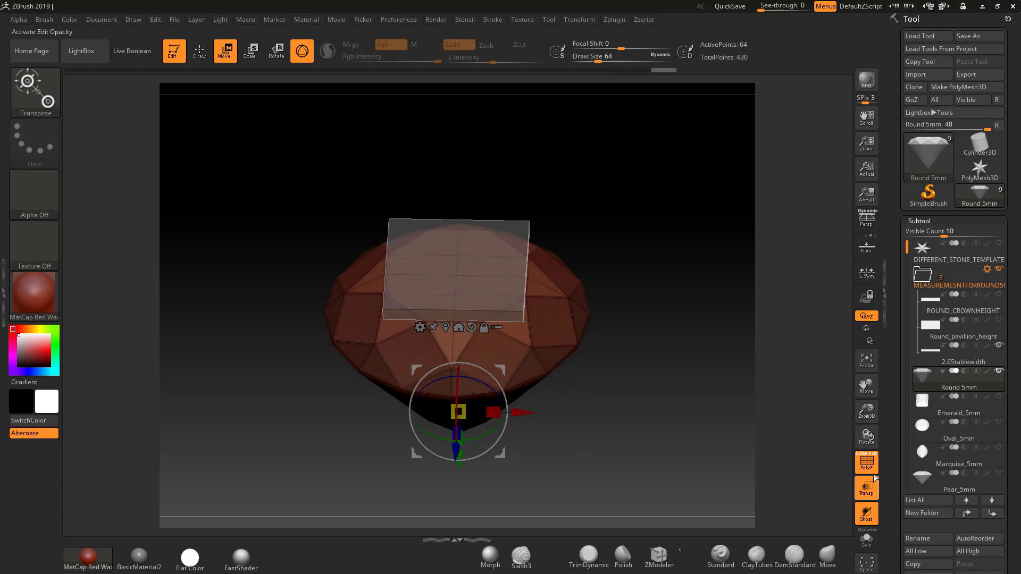
click(867, 462)
drag(729, 448, 691, 351)
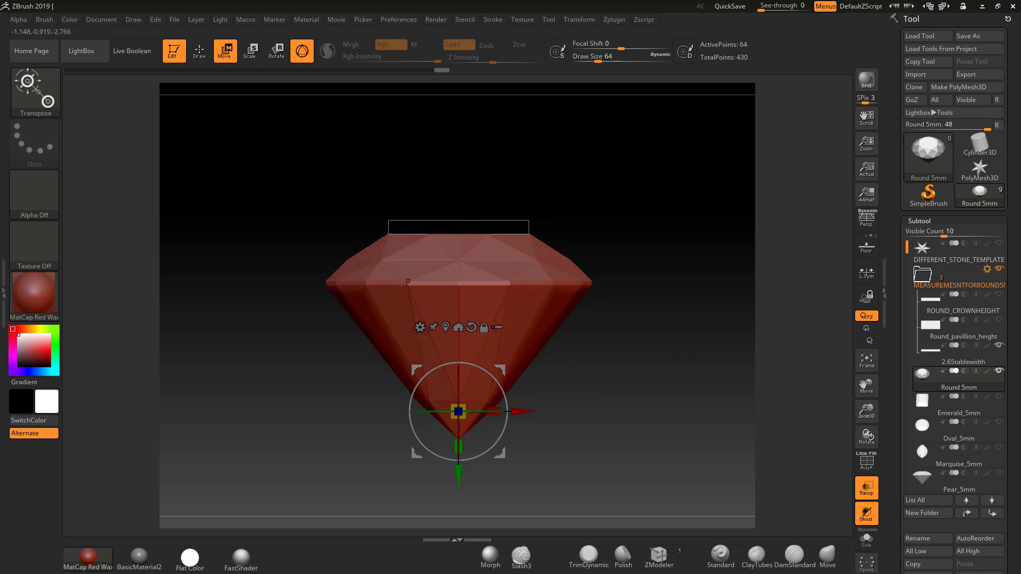
Step: Resize only the Round_pavillion_height block to 4 mm in Y with Scale Master
click(933, 328)
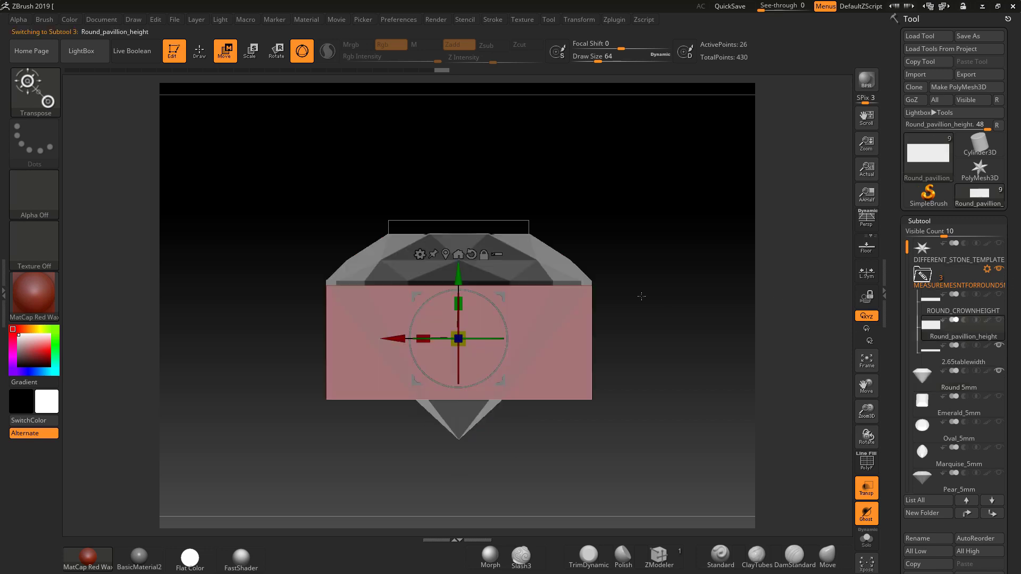
click(616, 20)
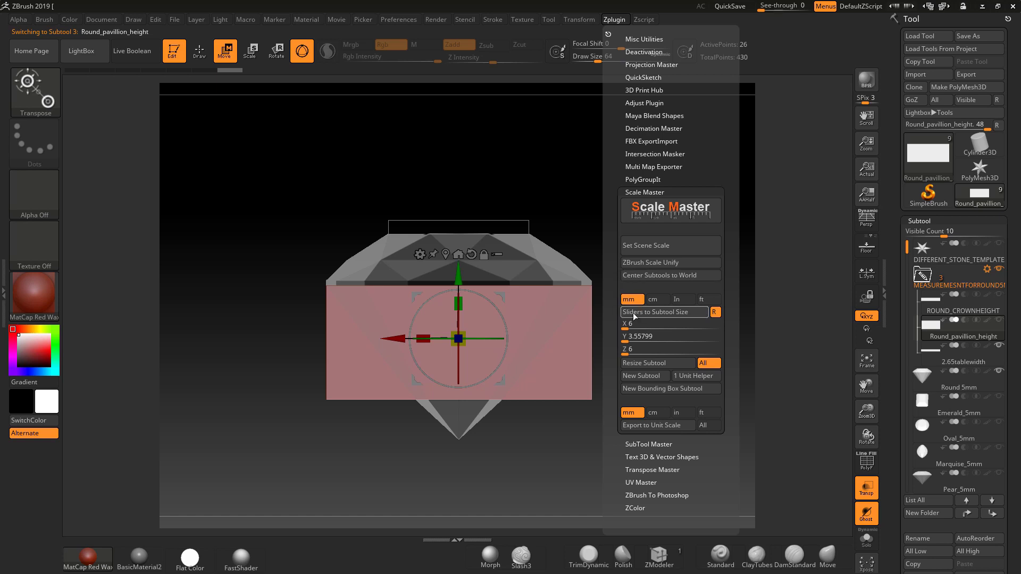
click(628, 339)
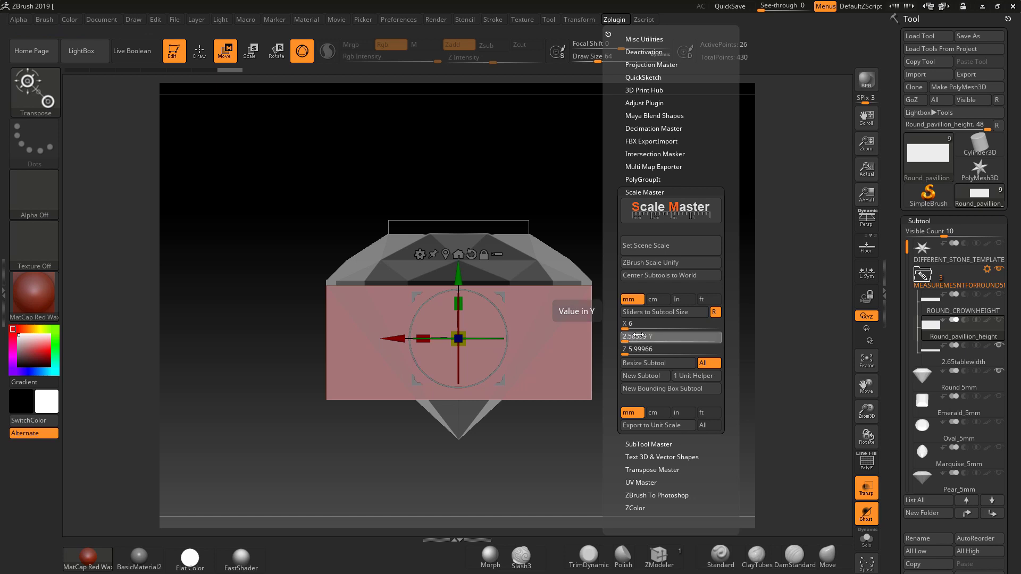
click(675, 330)
click(679, 339)
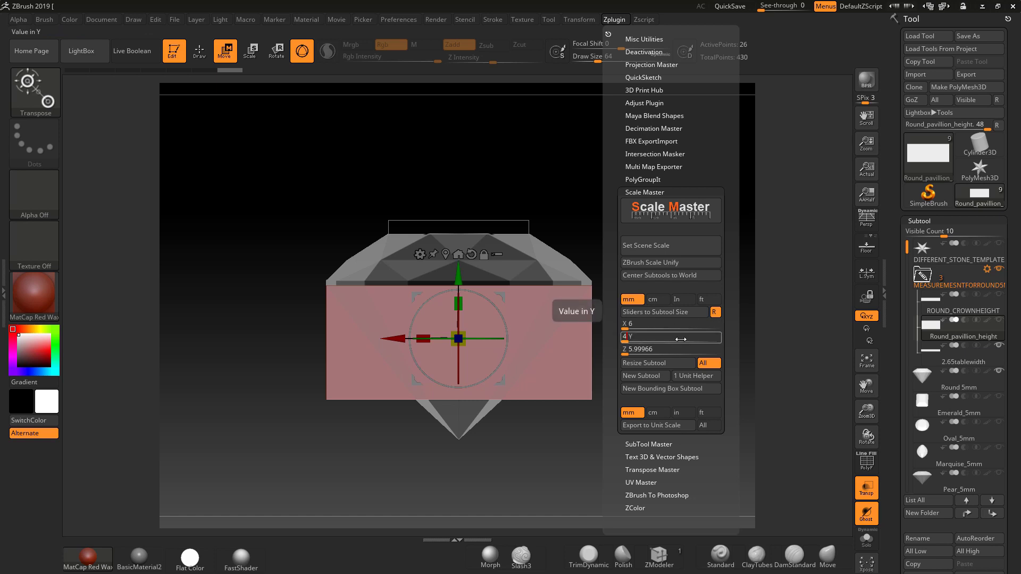
click(705, 363)
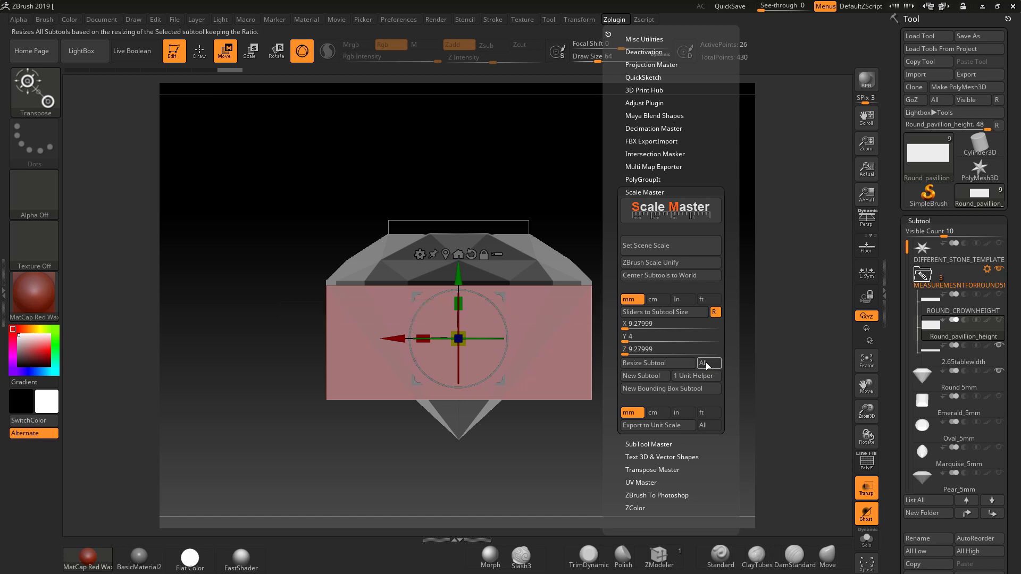
click(647, 349)
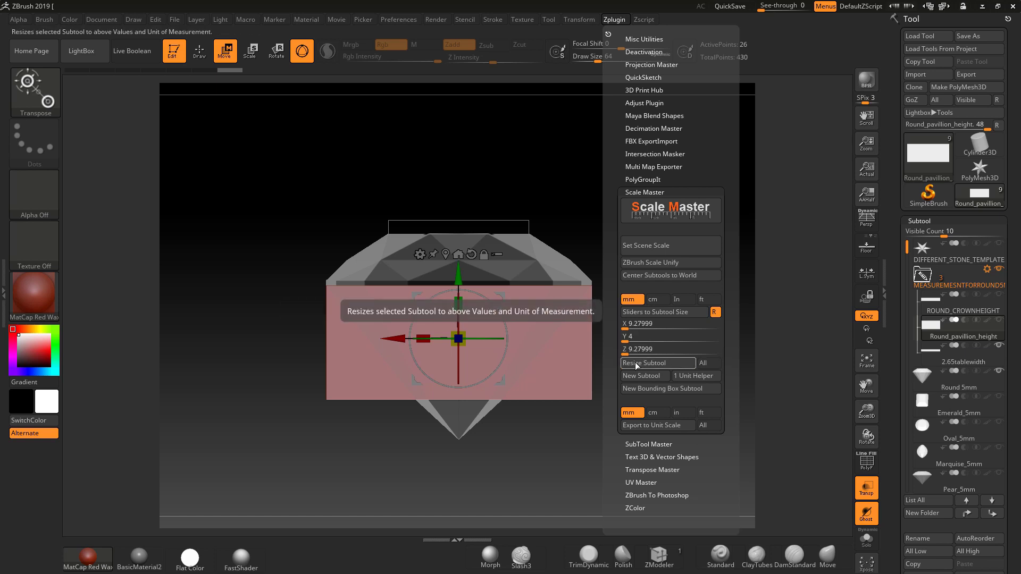
click(640, 364)
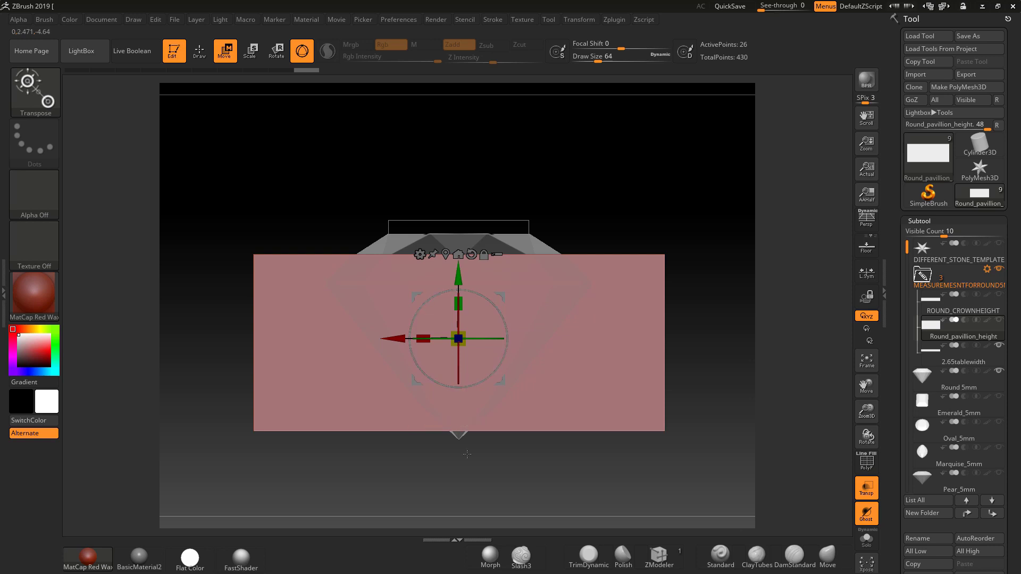
Step: Move the pavilion height block and Round 5mm gem with Transpose until the pavilion fits the block
alt+click(461, 442)
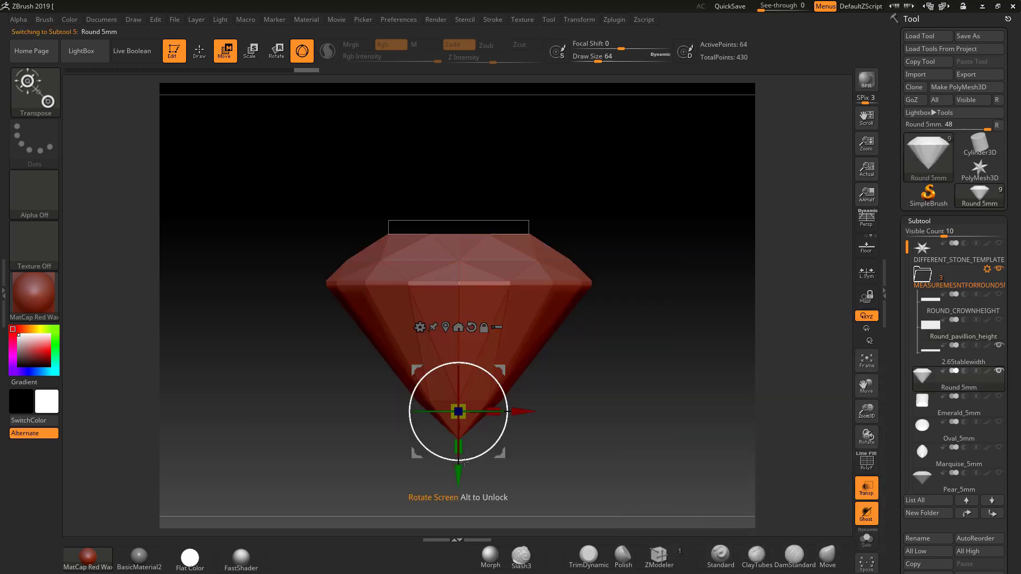
click(998, 321)
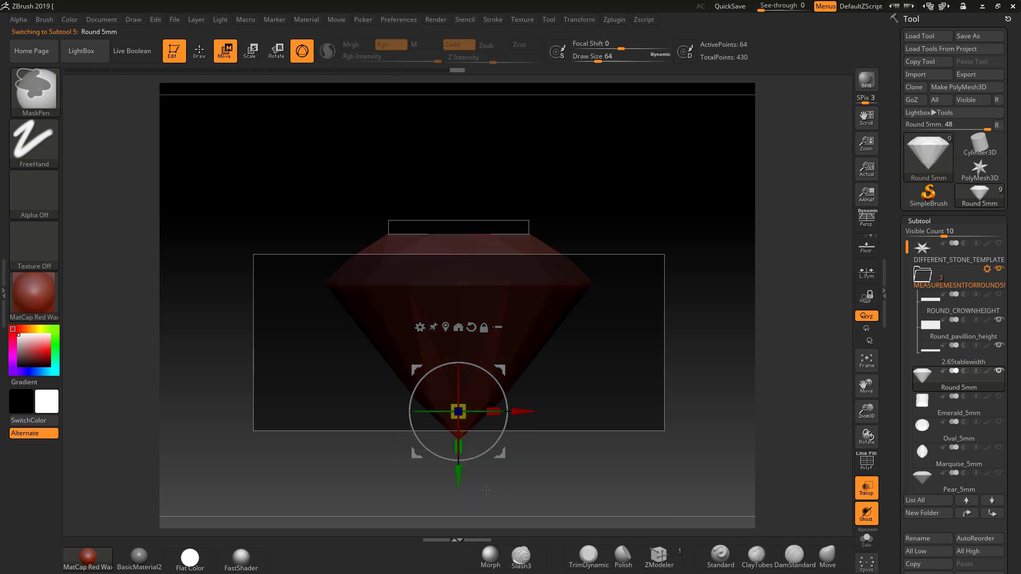
drag(458, 480, 459, 471)
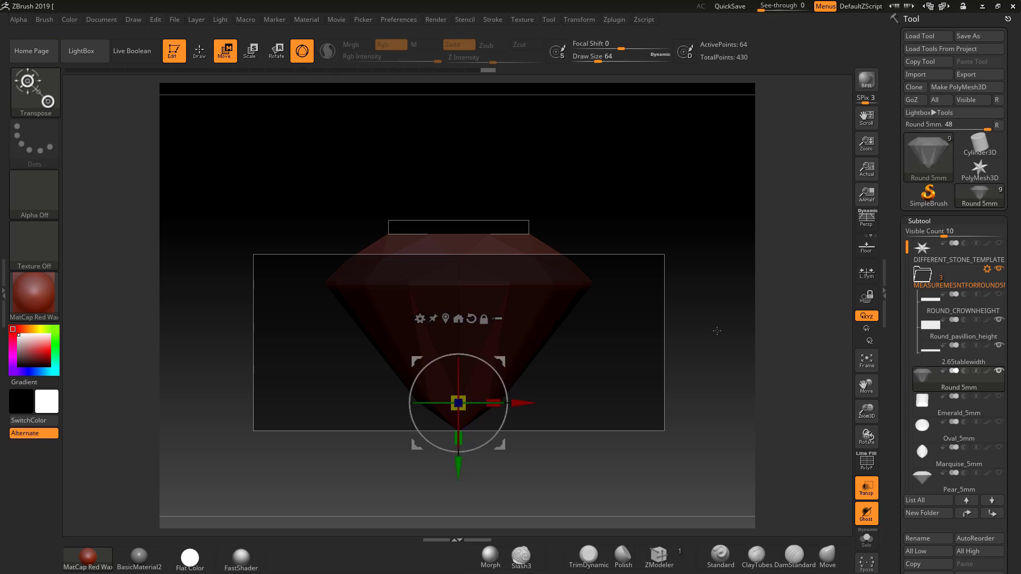
click(952, 330)
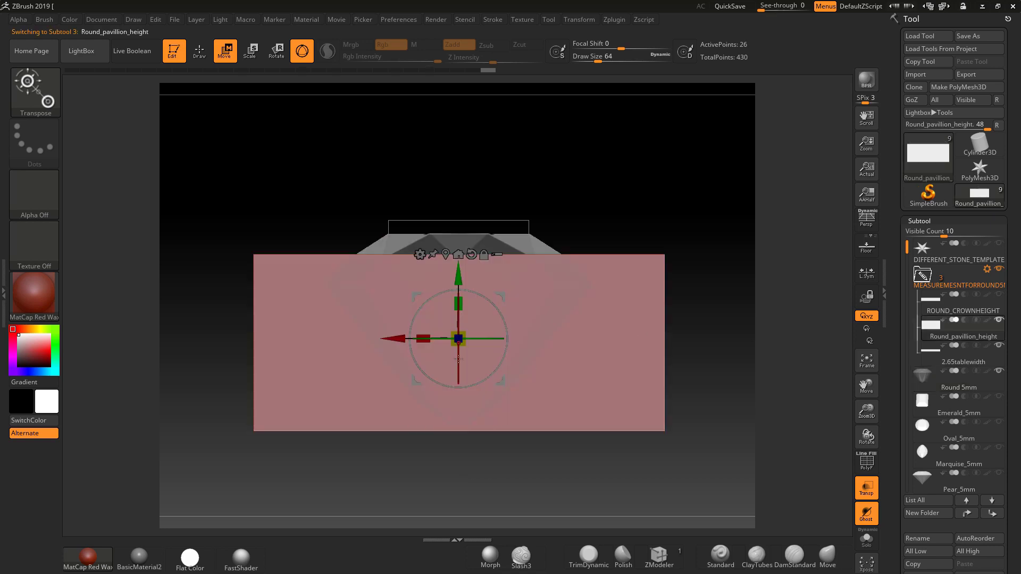
drag(455, 276, 462, 304)
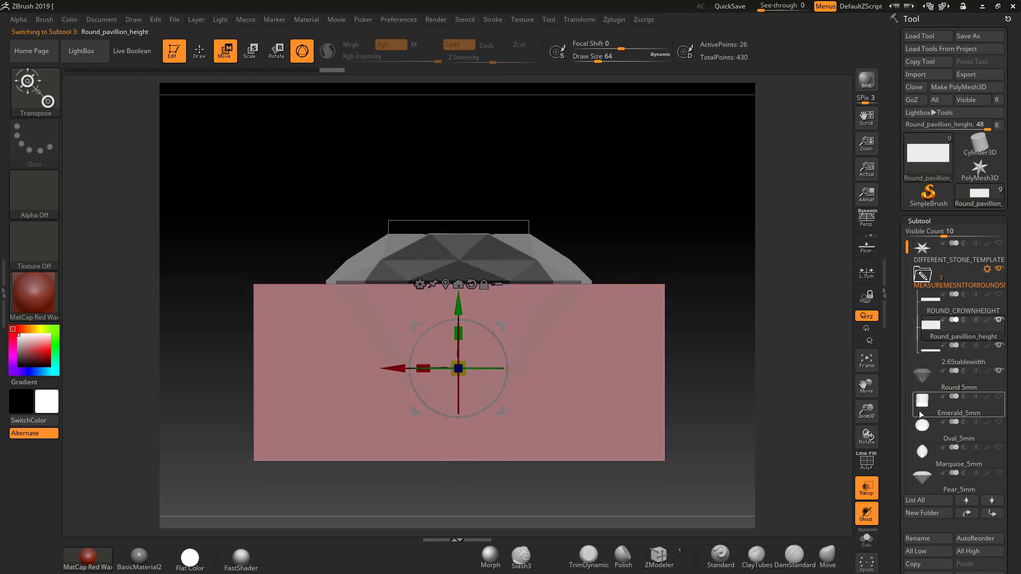
click(925, 478)
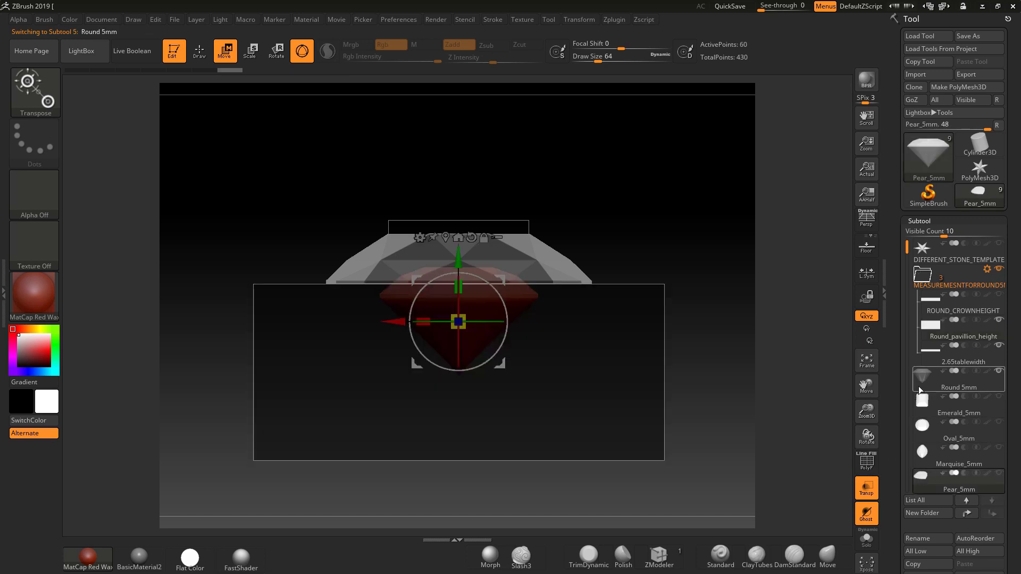
click(922, 378)
drag(458, 468, 458, 504)
ctrl+right_drag(538, 495, 580, 515)
alt+right_drag(764, 487, 770, 413)
Step: Frame the gem and block with F, cancelling the accidental Closing ZBrush dialog
click(200, 51)
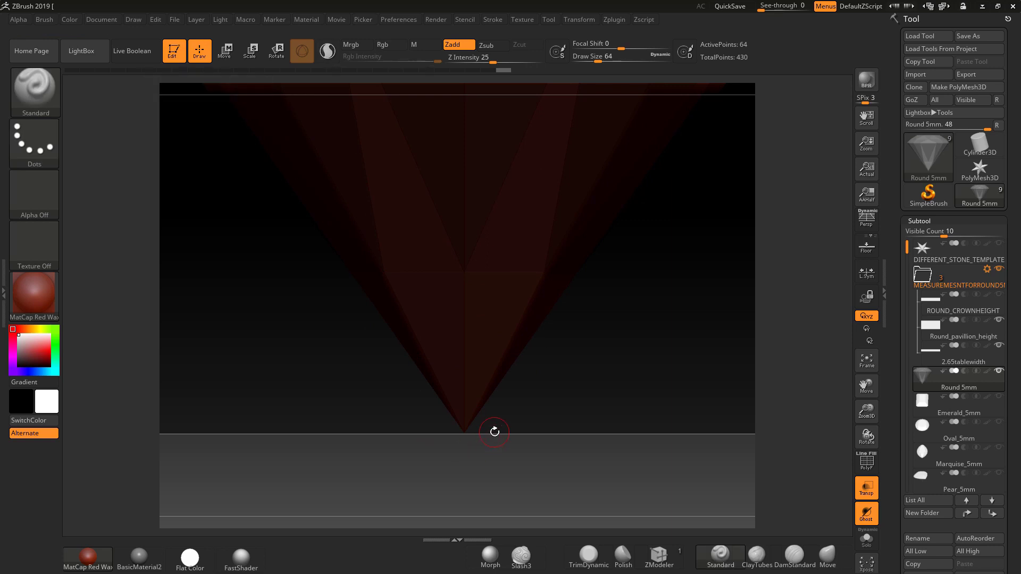
key(f)
drag(528, 465, 735, 343)
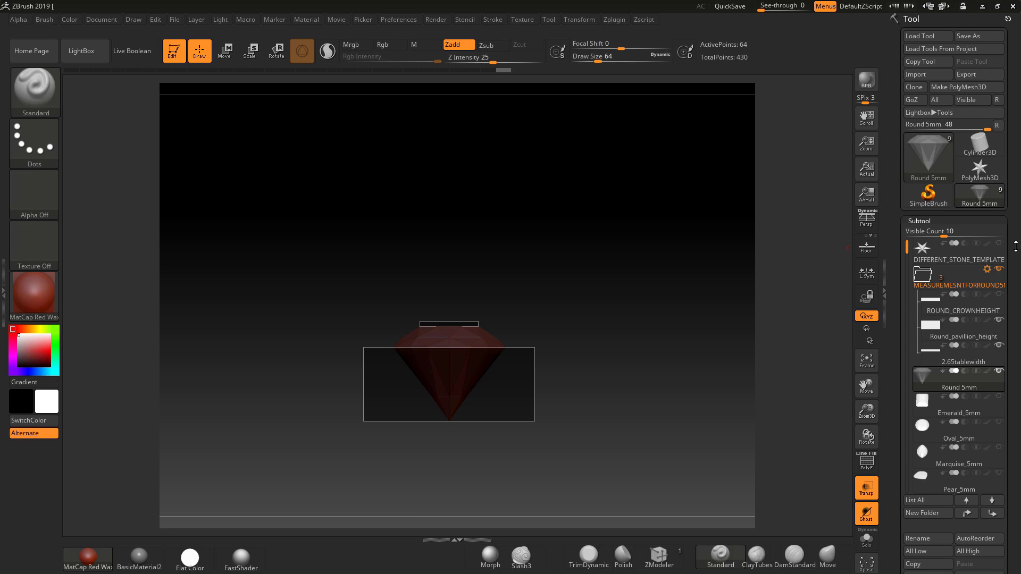
click(1013, 6)
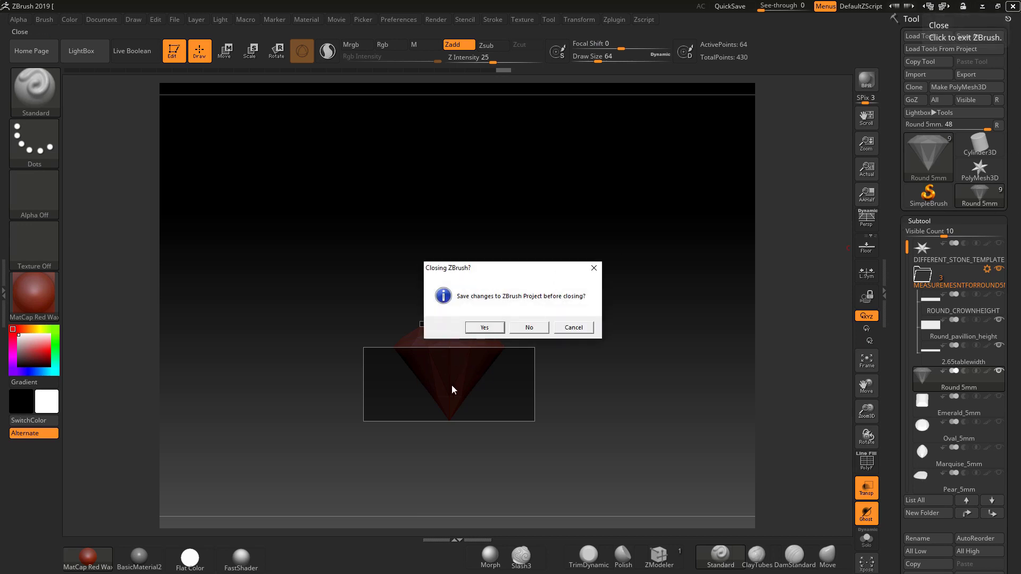
click(586, 329)
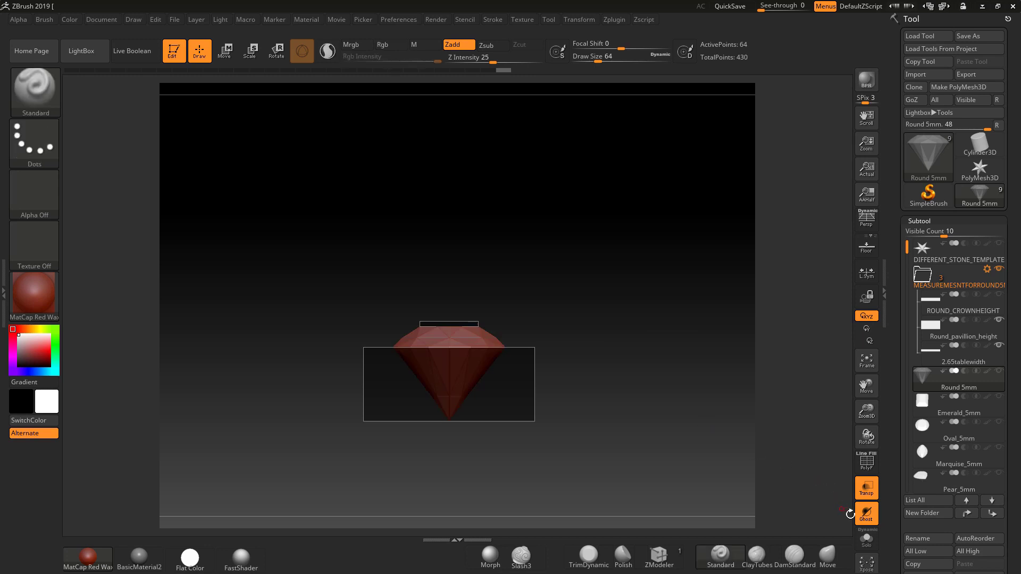
Step: Turn on Solo to isolate the Round 5mm gem and orbit around its crown and pavilion
click(866, 539)
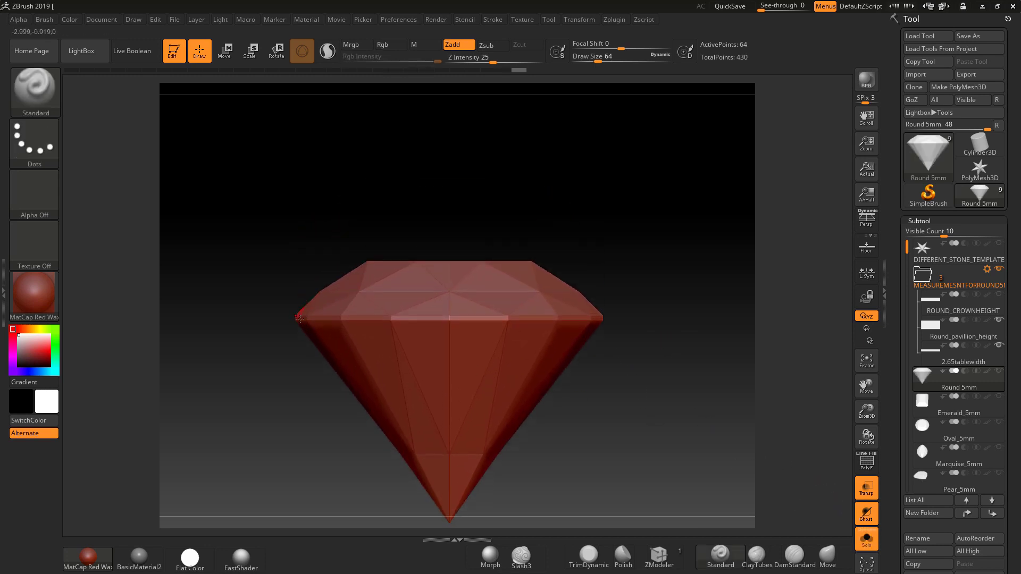
drag(643, 342, 394, 330)
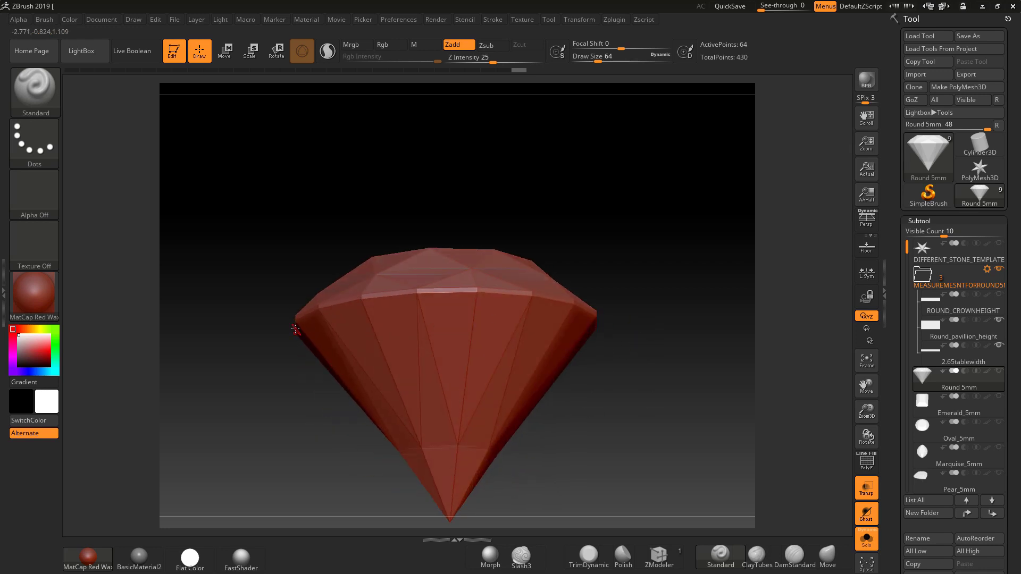
drag(632, 328, 636, 362)
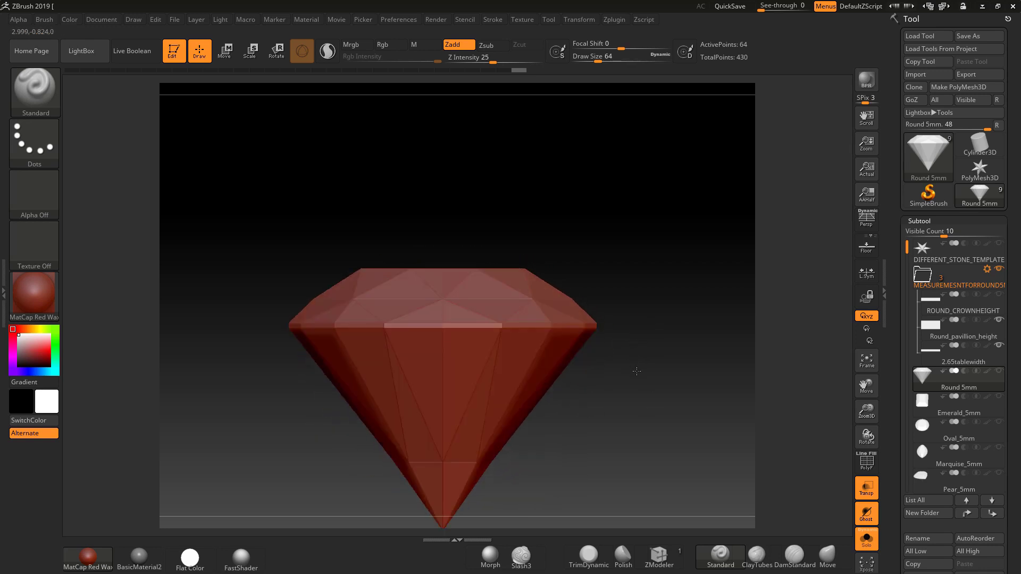
alt+drag(653, 368, 642, 349)
alt+drag(616, 387, 641, 294)
mouse_move(668, 388)
mouse_down()
mouse_move(647, 326)
mouse_move(610, 329)
mouse_move(611, 365)
mouse_move(644, 289)
mouse_move(640, 264)
mouse_move(629, 353)
mouse_up()
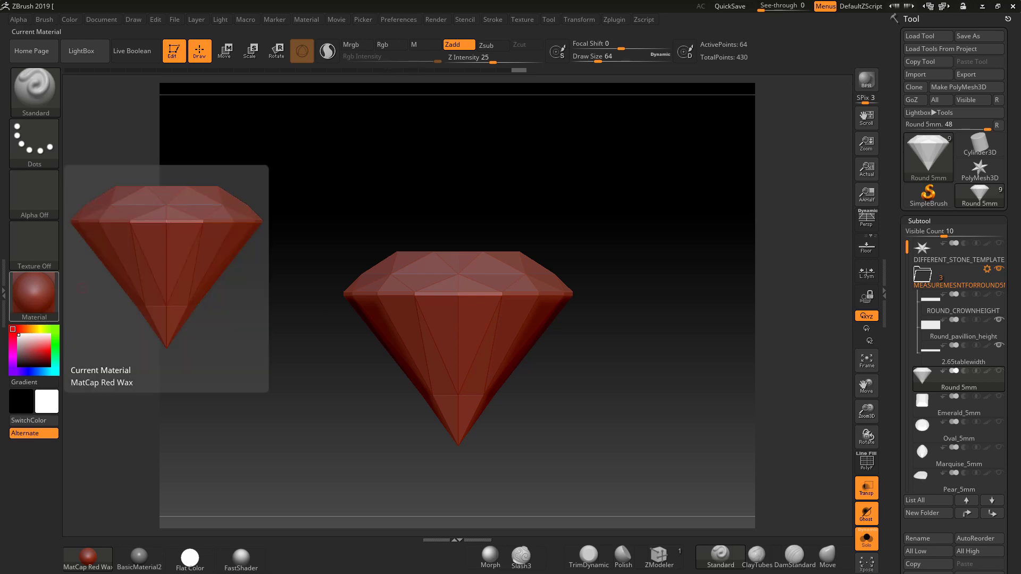
Step: Close the course folder and SECTION10 INFO folder windows, leaving goldringartdeco.jpg open in Photos
key(alt+Tab)
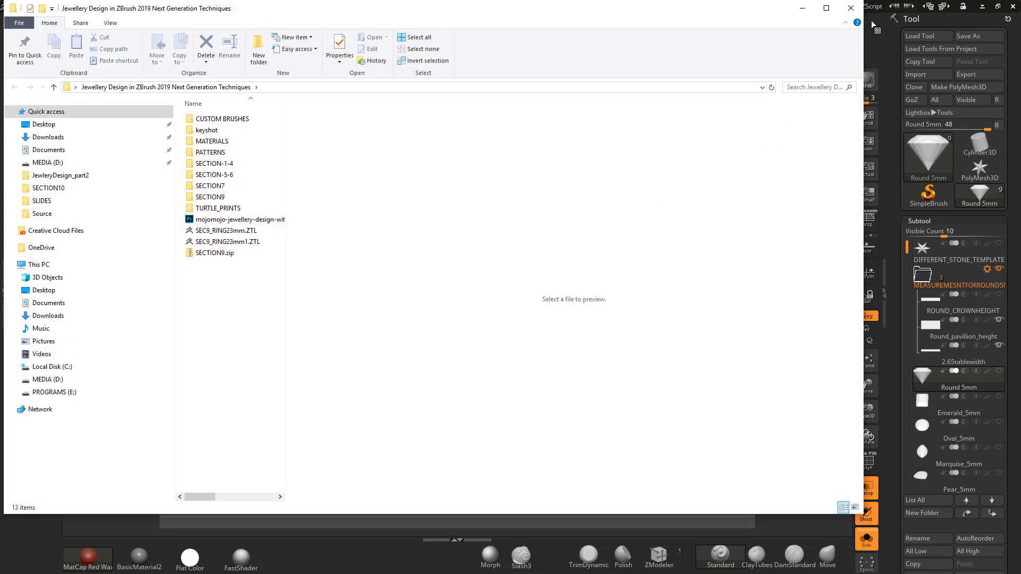
click(851, 8)
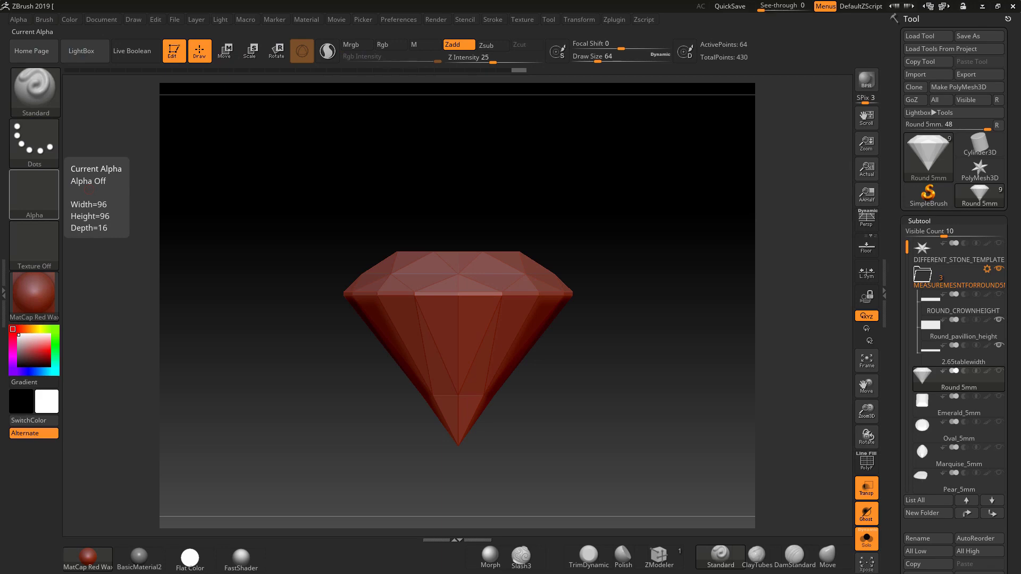
key(alt+Tab)
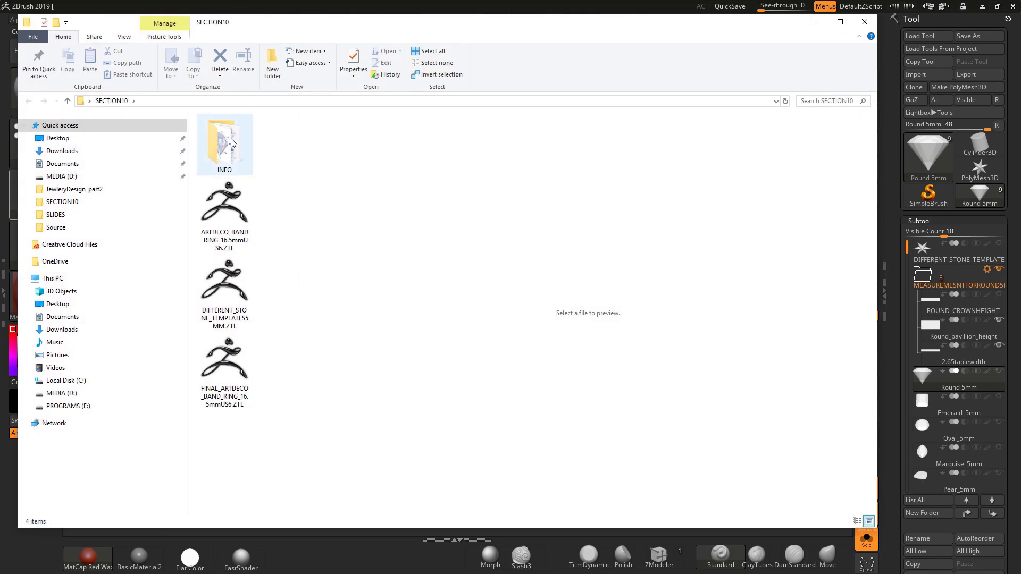
click(865, 22)
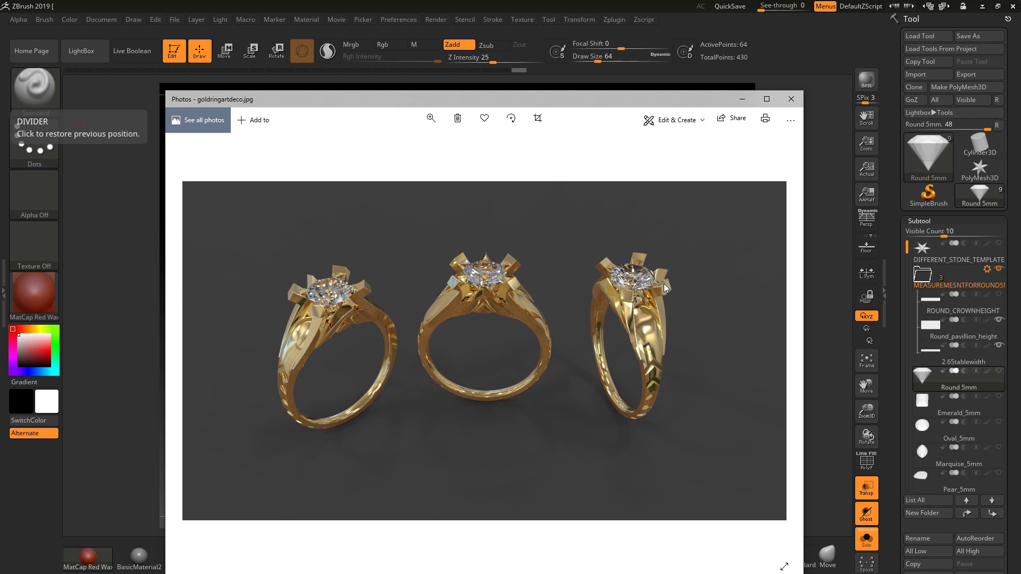
Step: Zoom into the middle gold ring's stone setting in goldringartdeco.jpg, then close Photos
click(432, 120)
drag(385, 144, 402, 146)
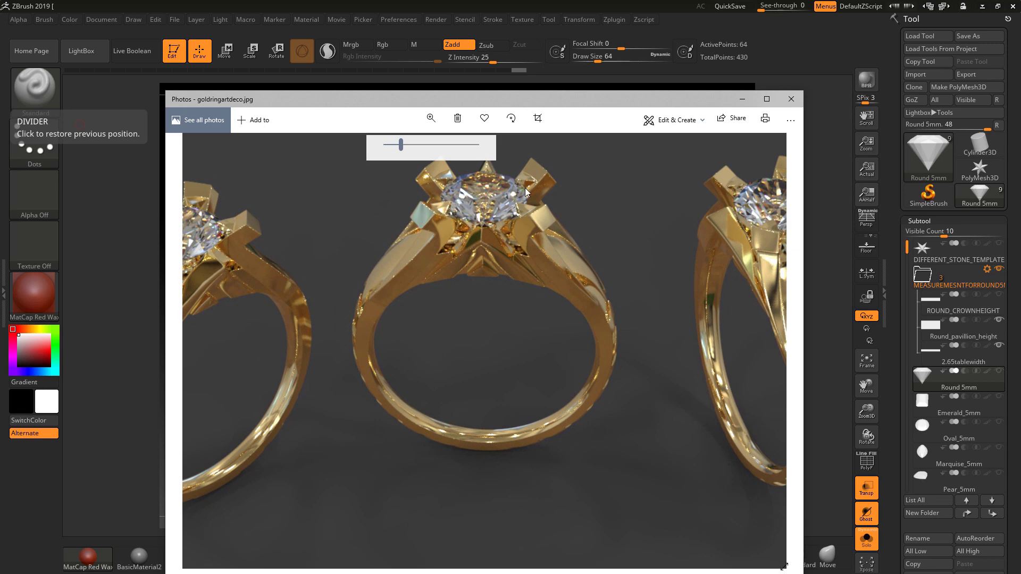
click(791, 99)
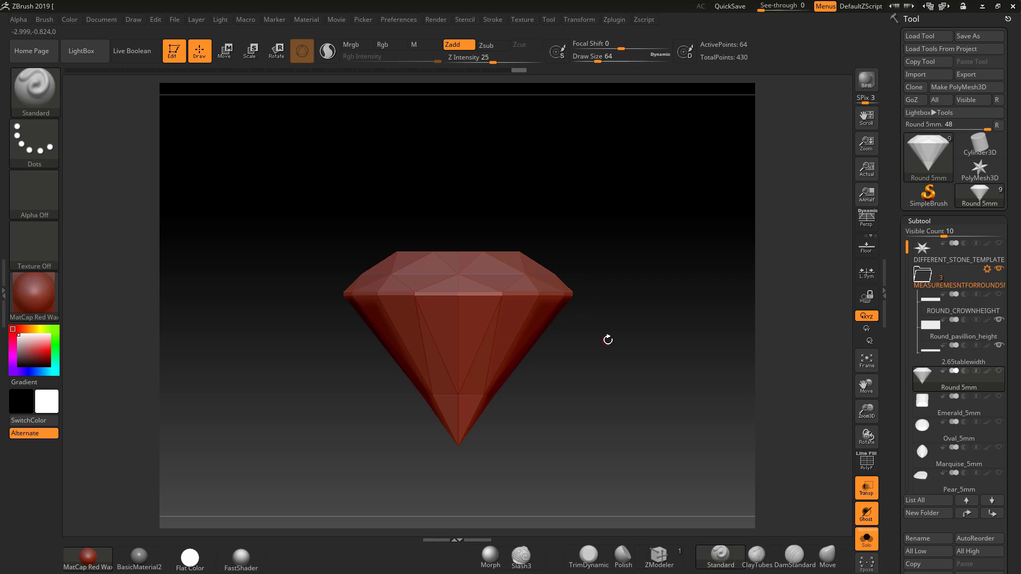
Step: Tilt the round diamond, then inspect the Emerald_5mm and Oval_5mm stones from new angles
drag(608, 340, 606, 363)
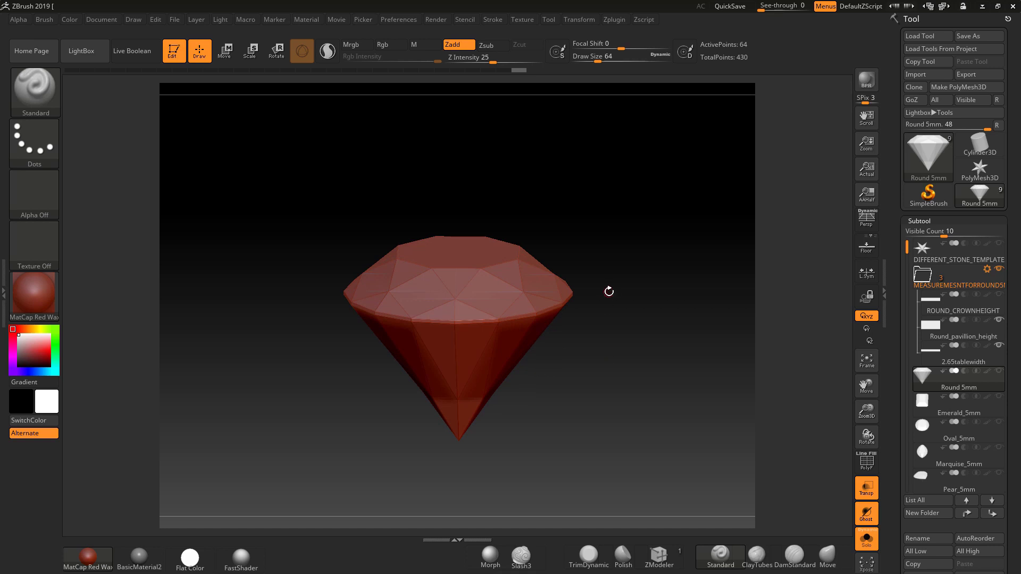
mouse_move(629, 265)
mouse_down()
mouse_move(611, 301)
mouse_move(620, 234)
mouse_move(636, 246)
mouse_up()
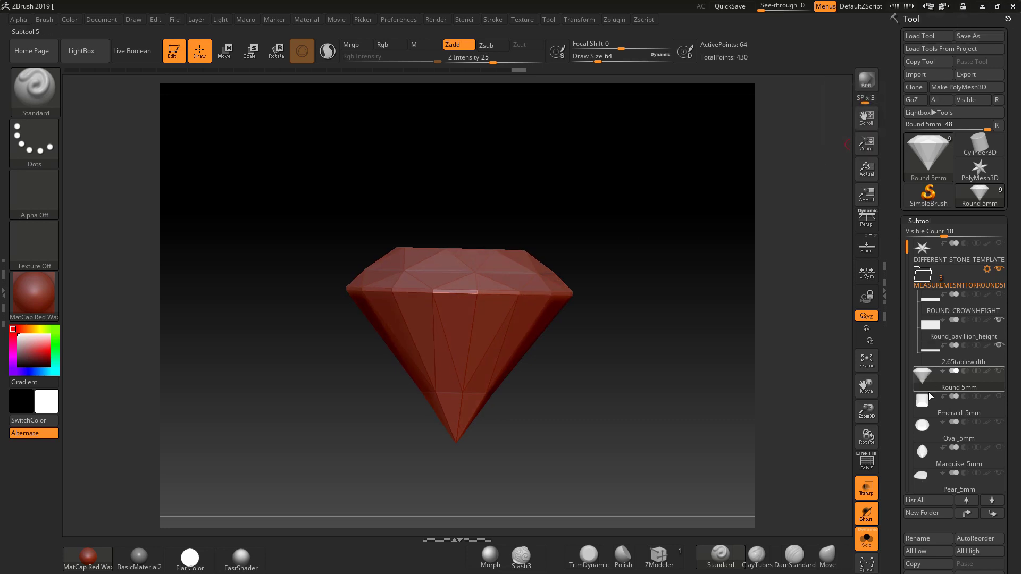
click(952, 405)
drag(678, 351, 711, 406)
click(952, 430)
mouse_move(645, 303)
mouse_down()
mouse_move(648, 232)
mouse_move(649, 311)
mouse_up()
Step: Cycle through the Round, Oval, Marquise and Emerald stones, tilt the round stone sideways, then close ZBrush
mouse_move(927, 454)
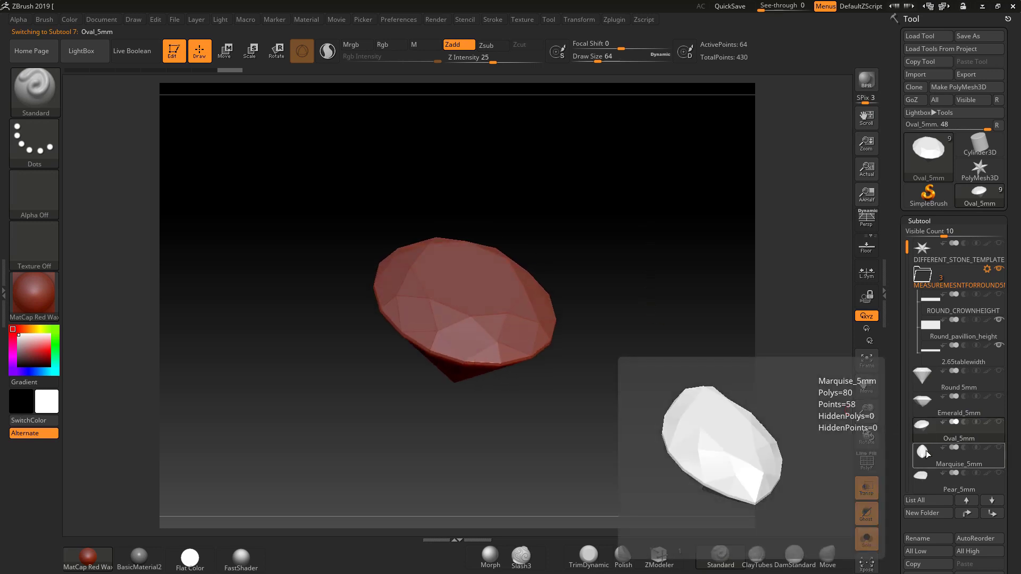
click(923, 379)
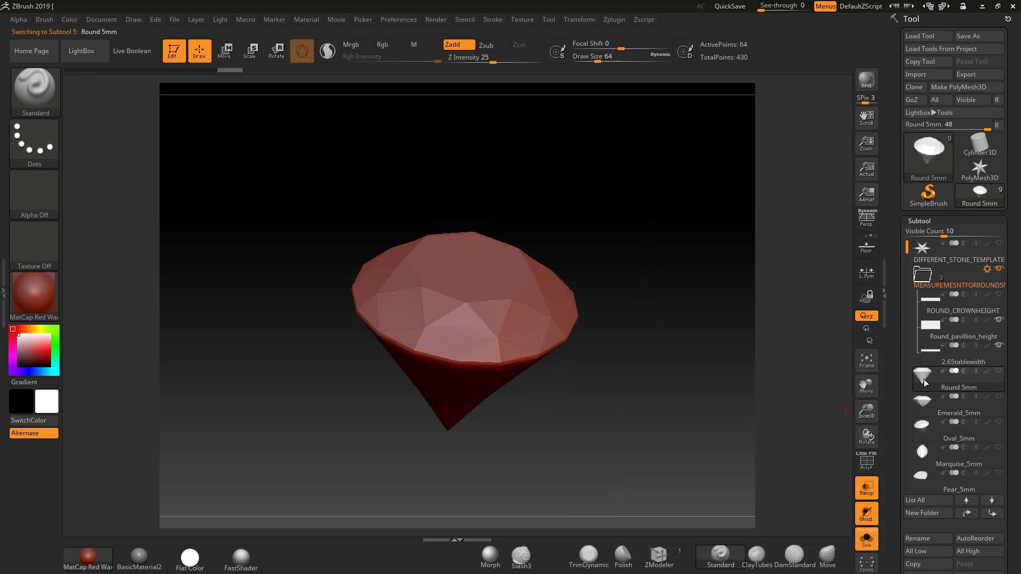
click(922, 426)
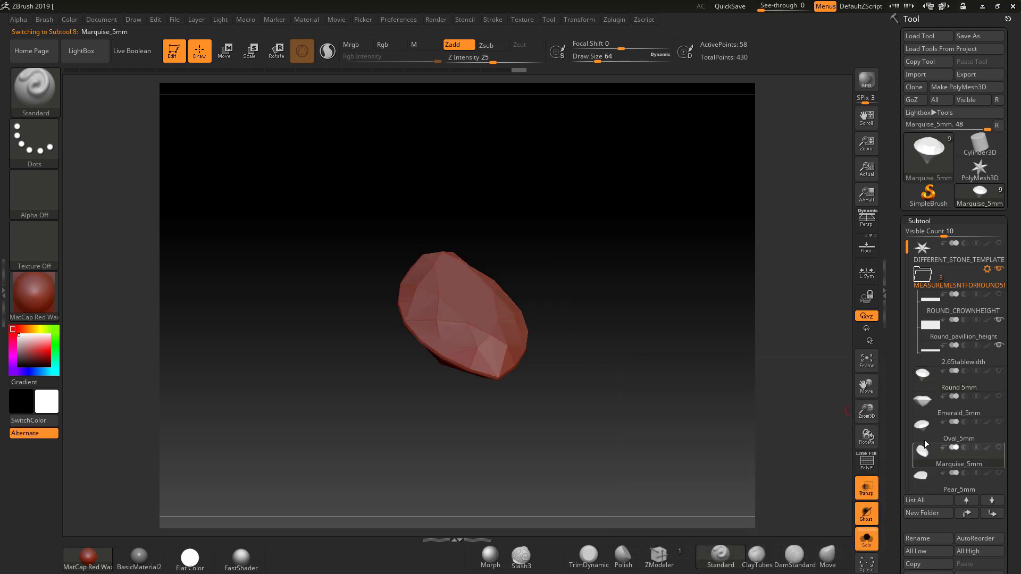
key(ctrl+z)
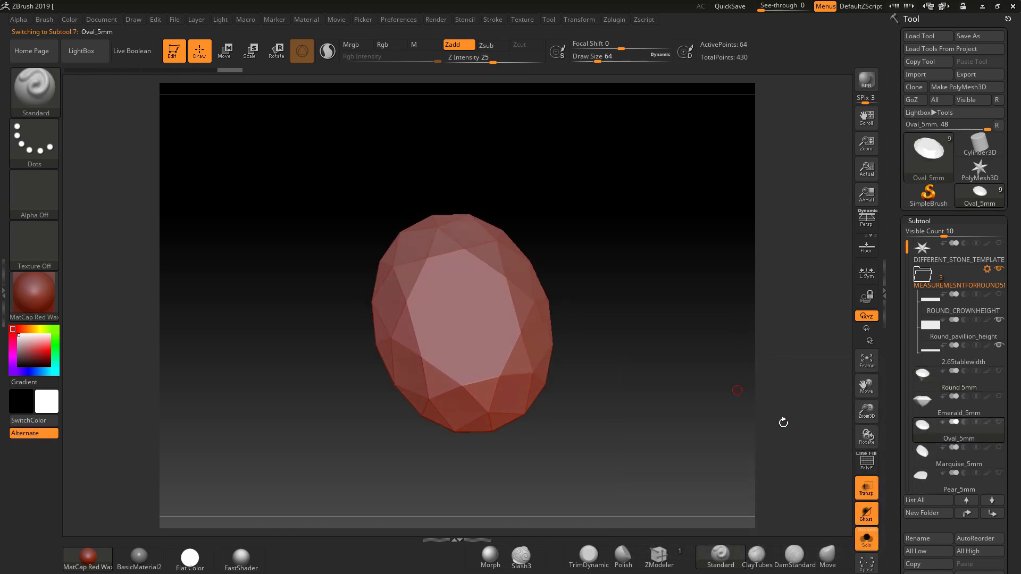
click(926, 453)
click(922, 400)
key(Up)
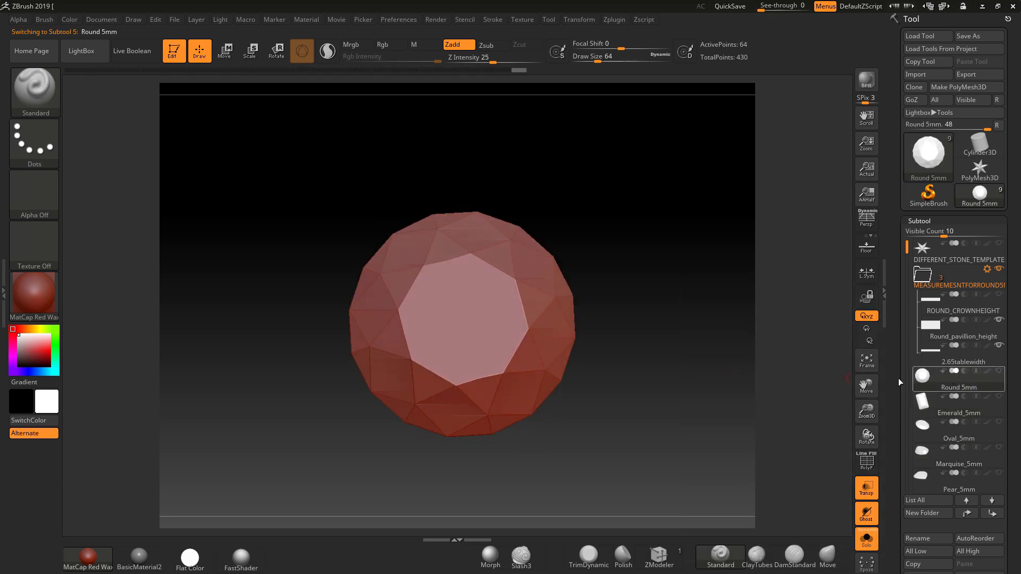
drag(846, 381, 721, 329)
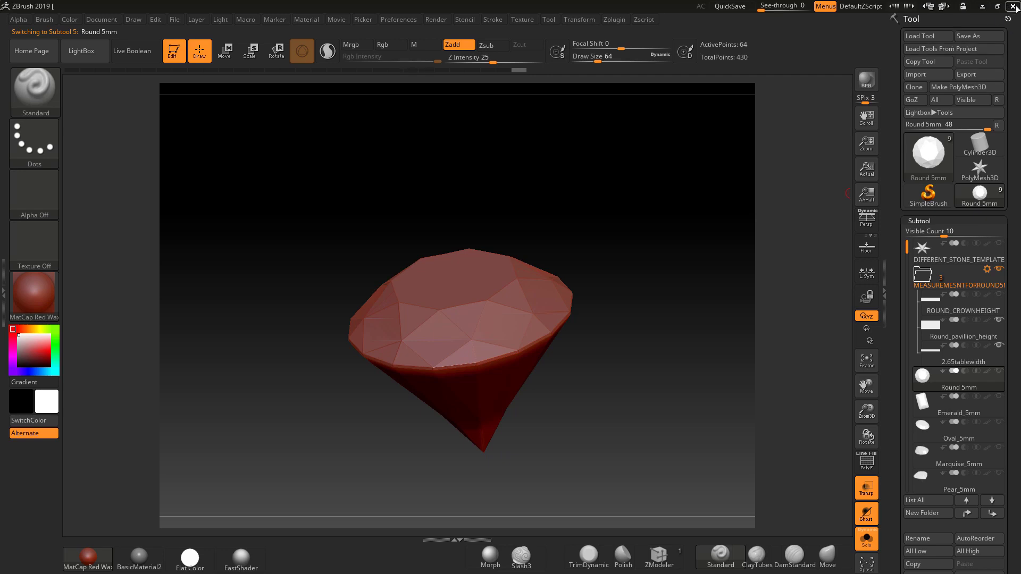
click(1013, 6)
Step: Quit ZBrush without saving and open check.rtf from the INFO folder in WordPad
click(530, 331)
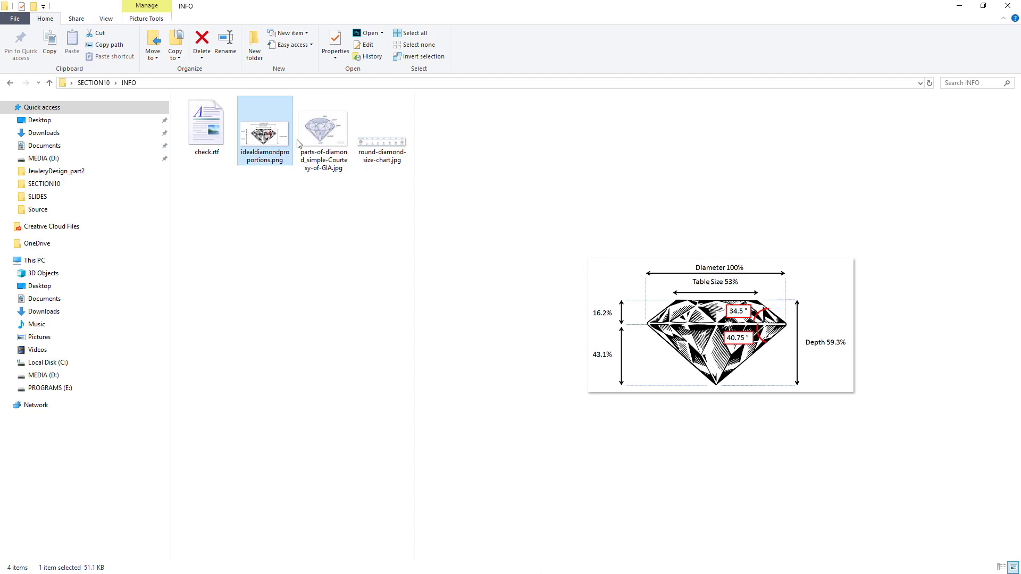
double_click(189, 126)
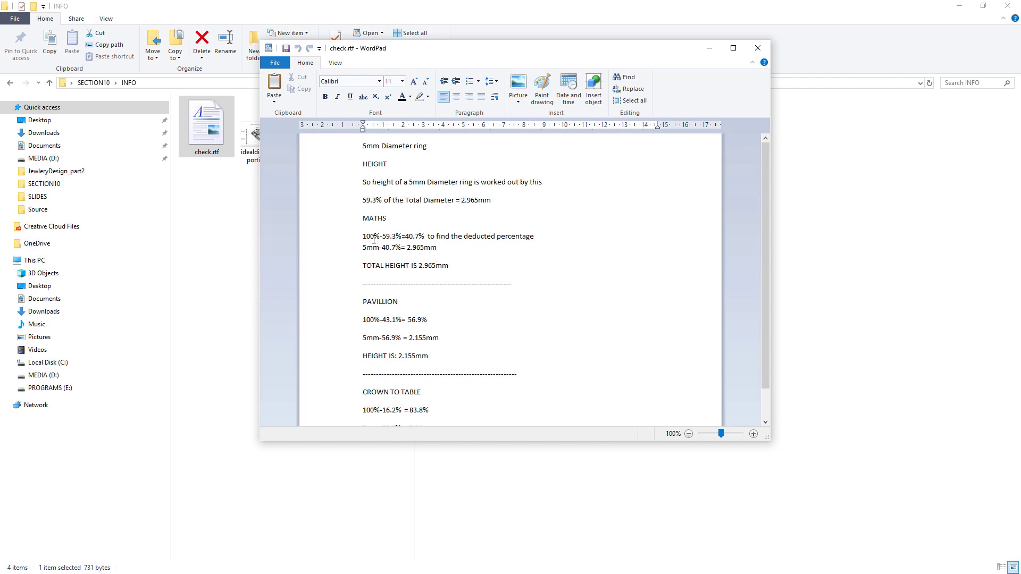
Step: Highlight the 5mm-40.7% = 2.965mm total-height lines, then scroll down to the crown-to-table calculation
drag(367, 247, 438, 249)
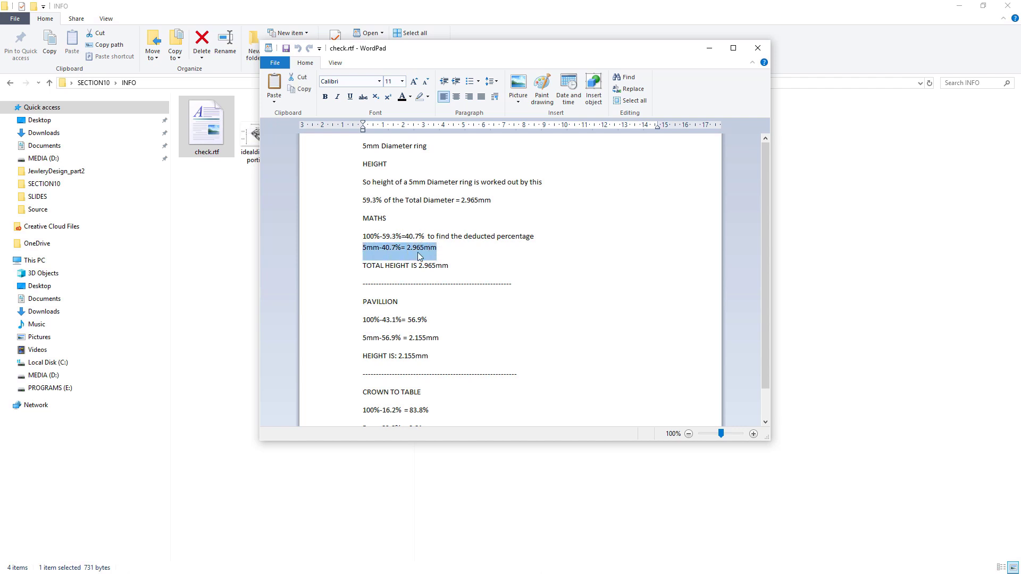
click(358, 269)
click(441, 283)
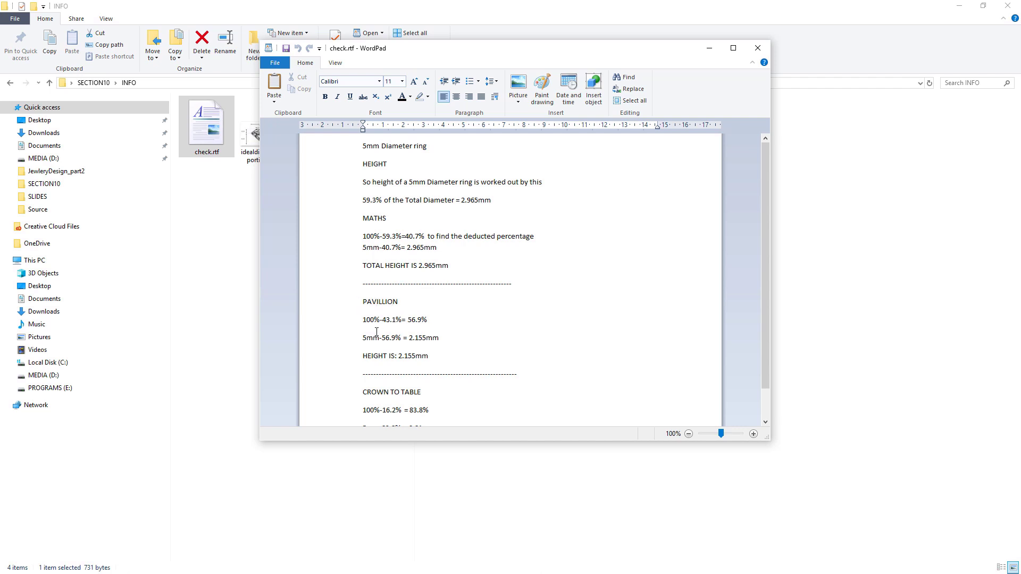
scroll(410, 376, down, 1)
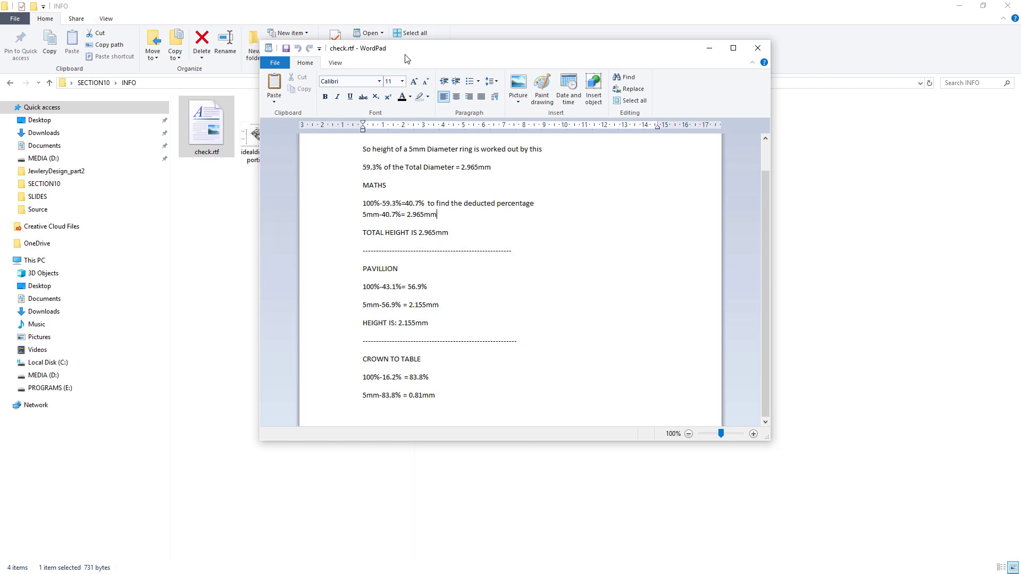
Step: Preview idealdiamondproportions.png and round-diamond-size-chart.jpg, finishing on the ideal proportions diagram
click(231, 198)
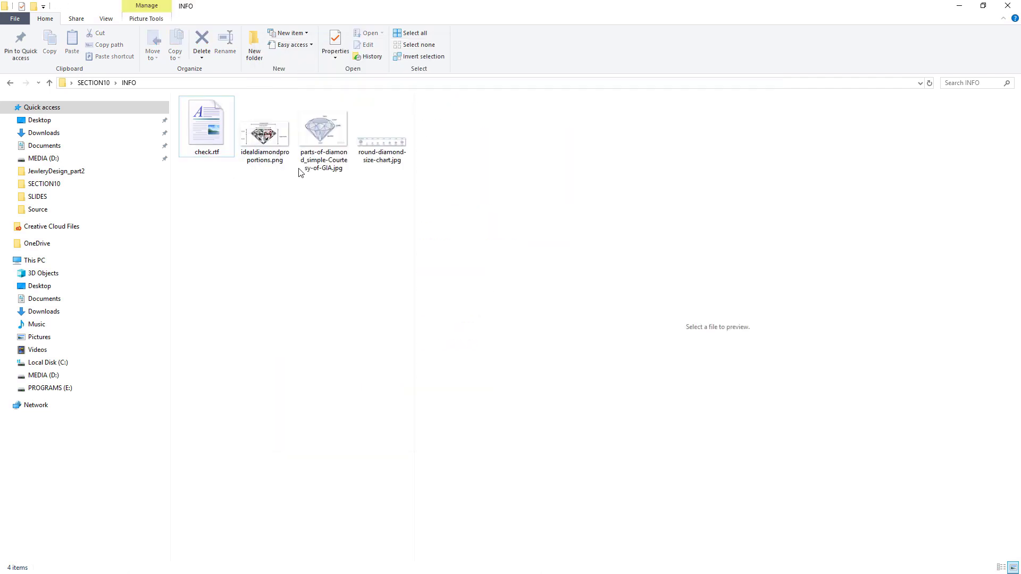
click(276, 140)
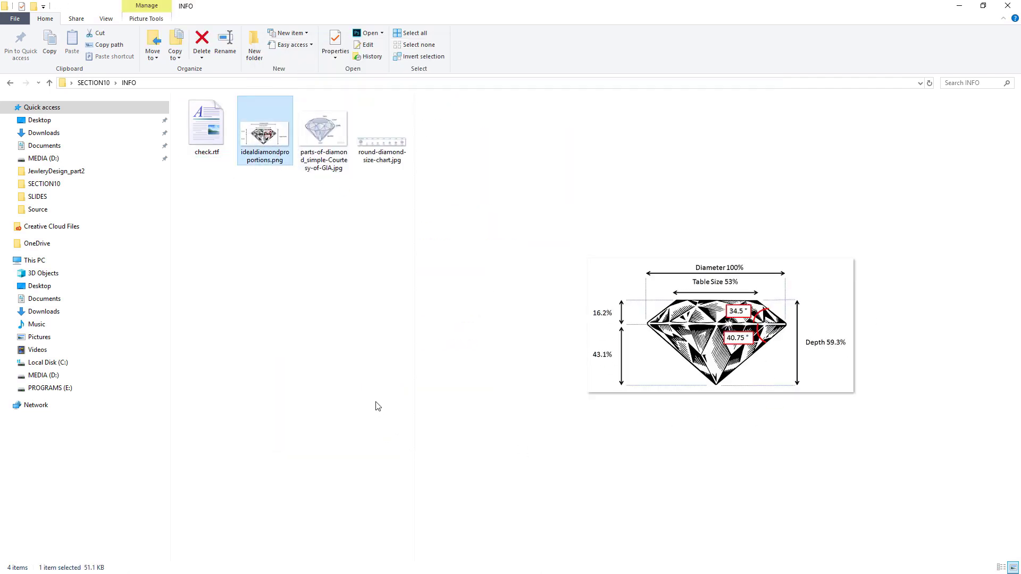
click(288, 209)
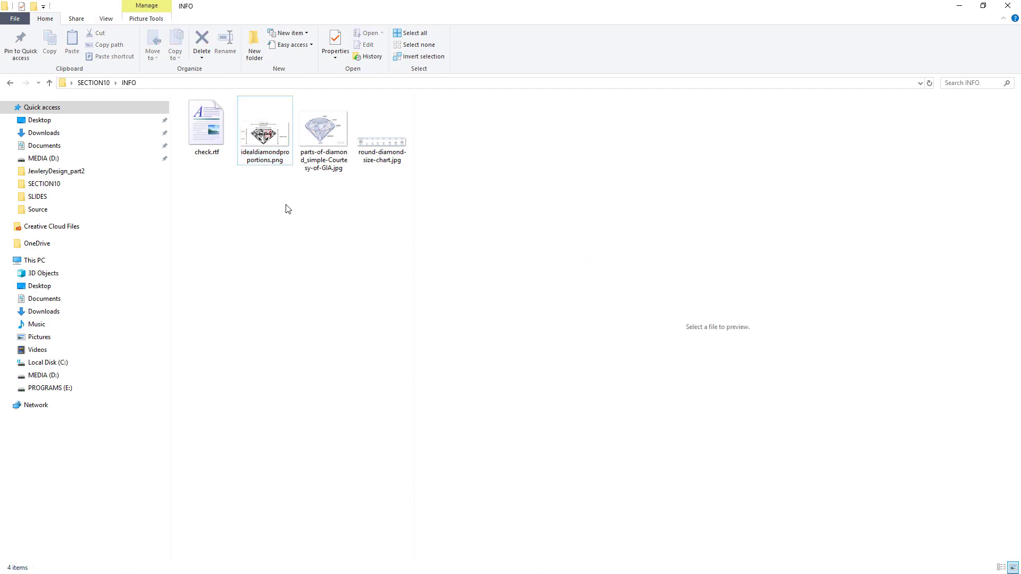
click(362, 149)
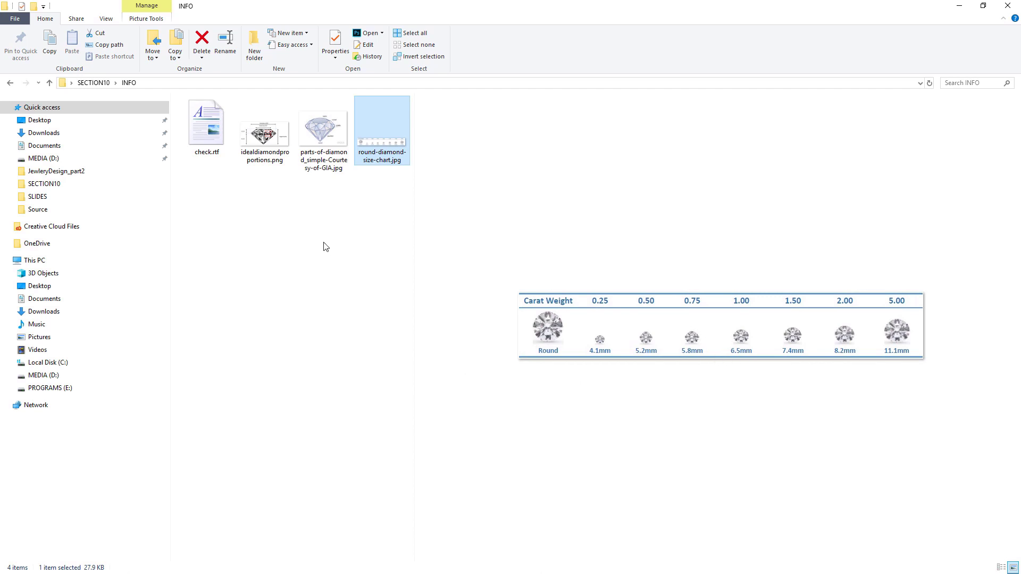
click(263, 144)
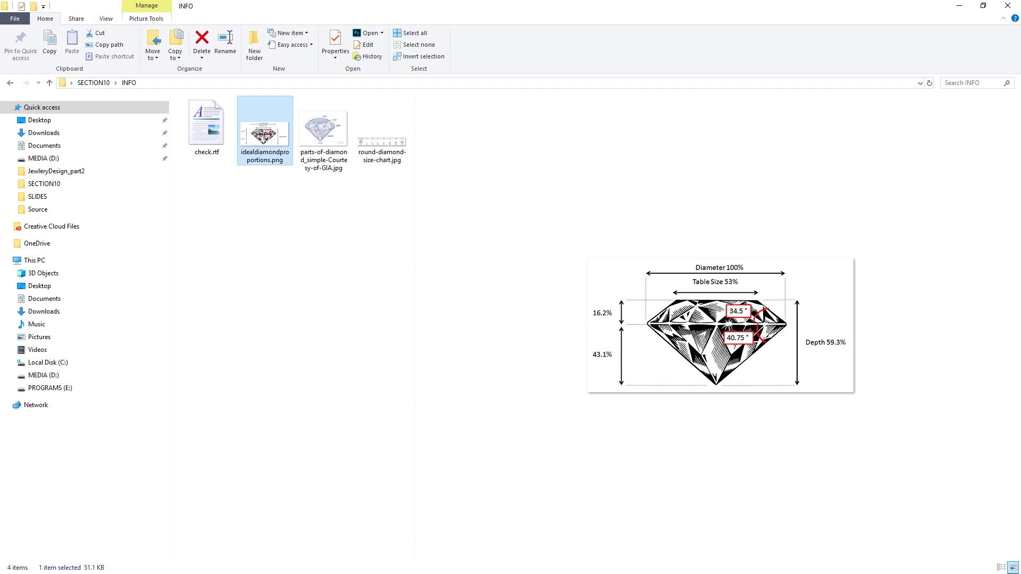
Step: Preview the check.rtf calculation notes in the Preview pane
click(213, 120)
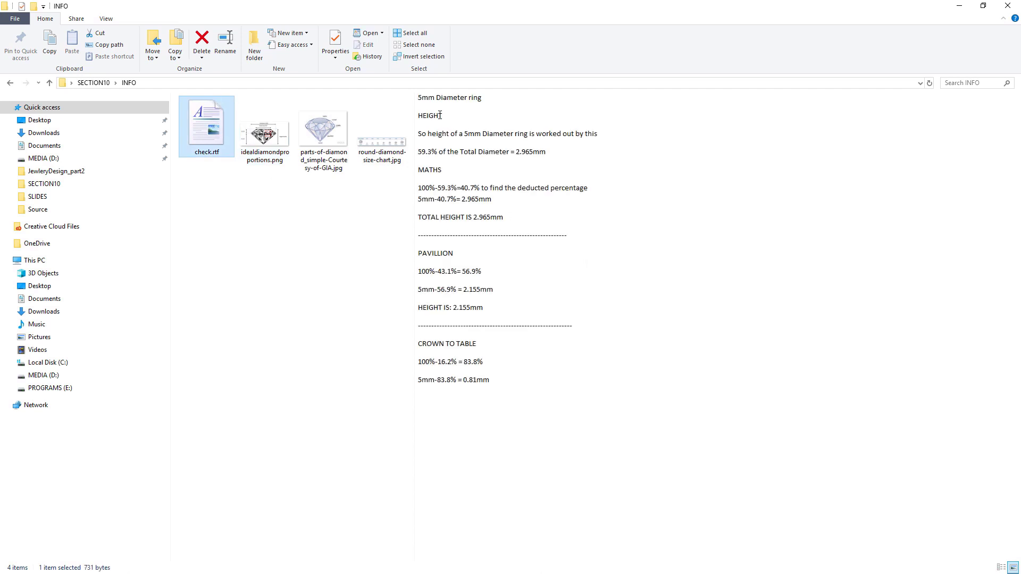
click(421, 98)
click(250, 276)
Step: Compress all four reference files into a zipped folder named SIZECHECKS.zip
drag(400, 204, 171, 110)
right_click(203, 131)
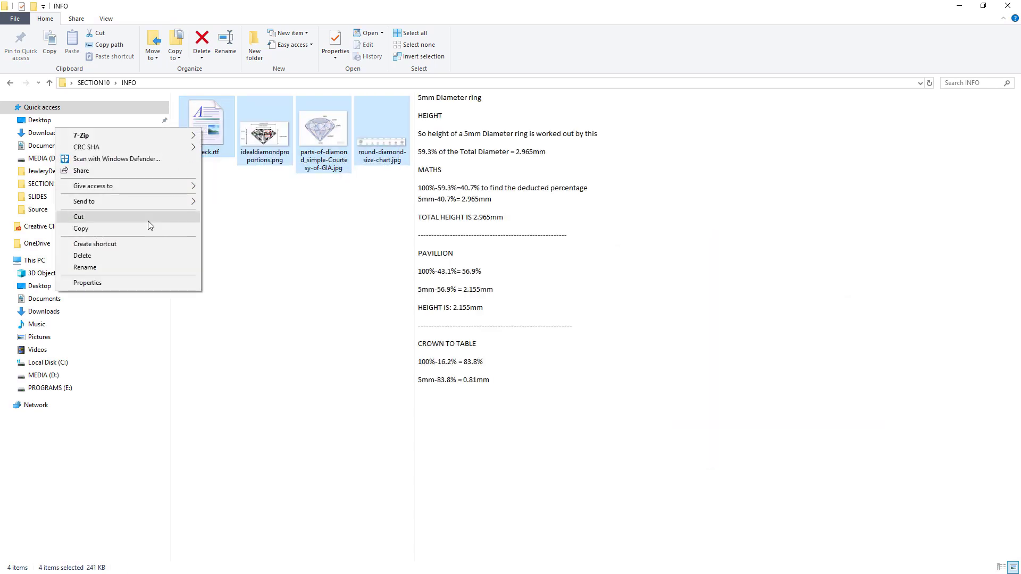
mouse_move(142, 200)
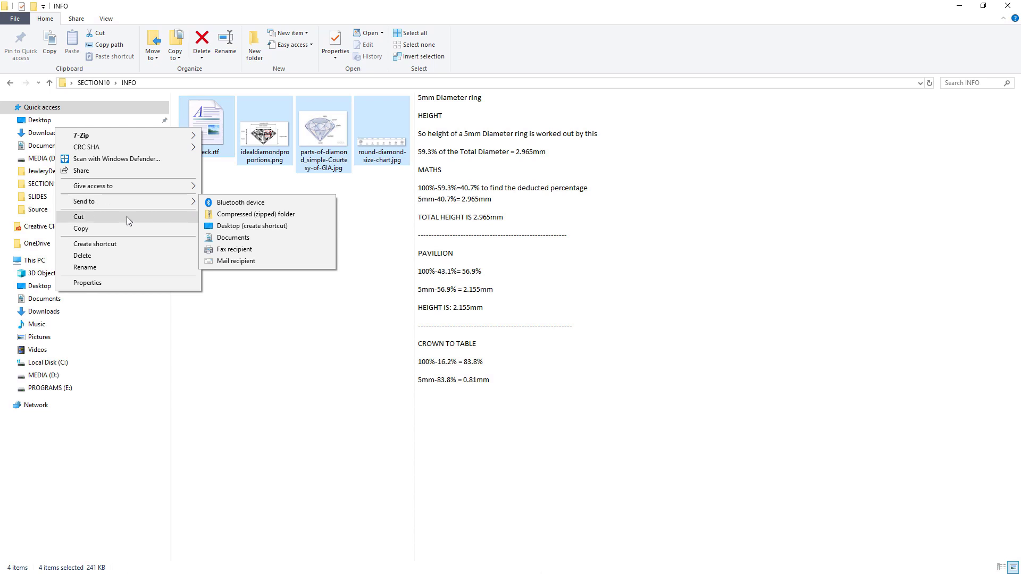
click(230, 215)
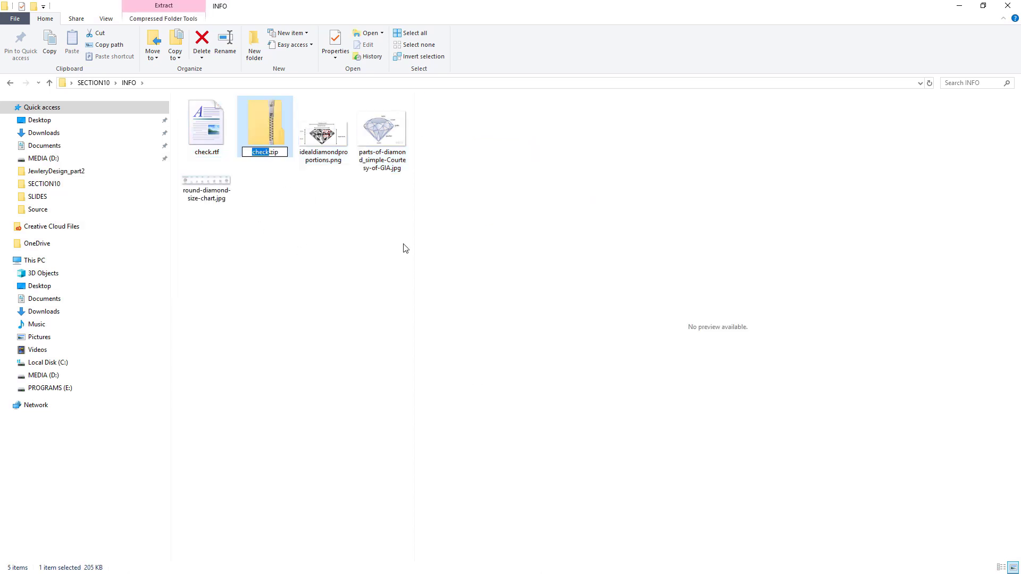
text(SIZECHECKS)
key(Return)
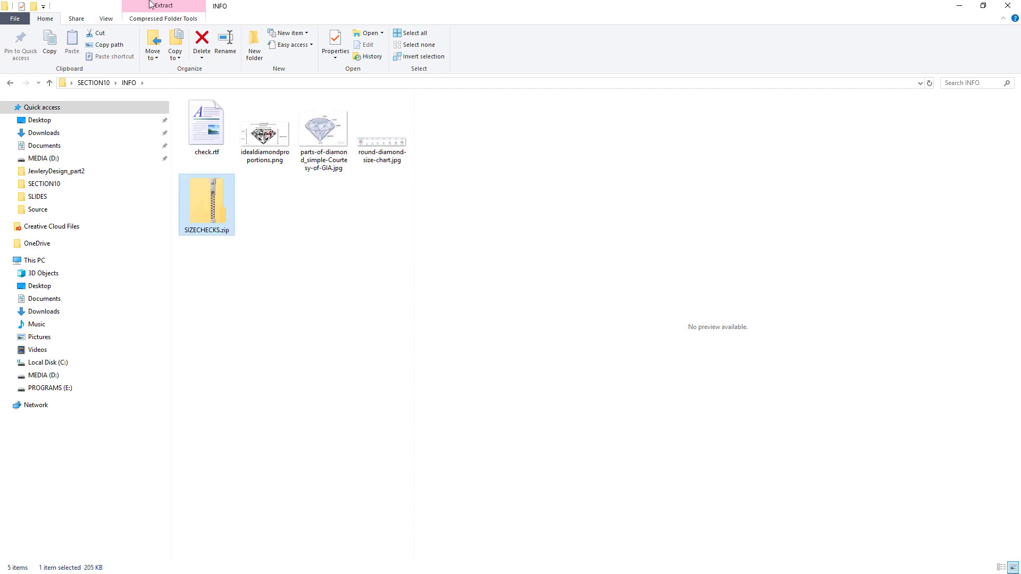